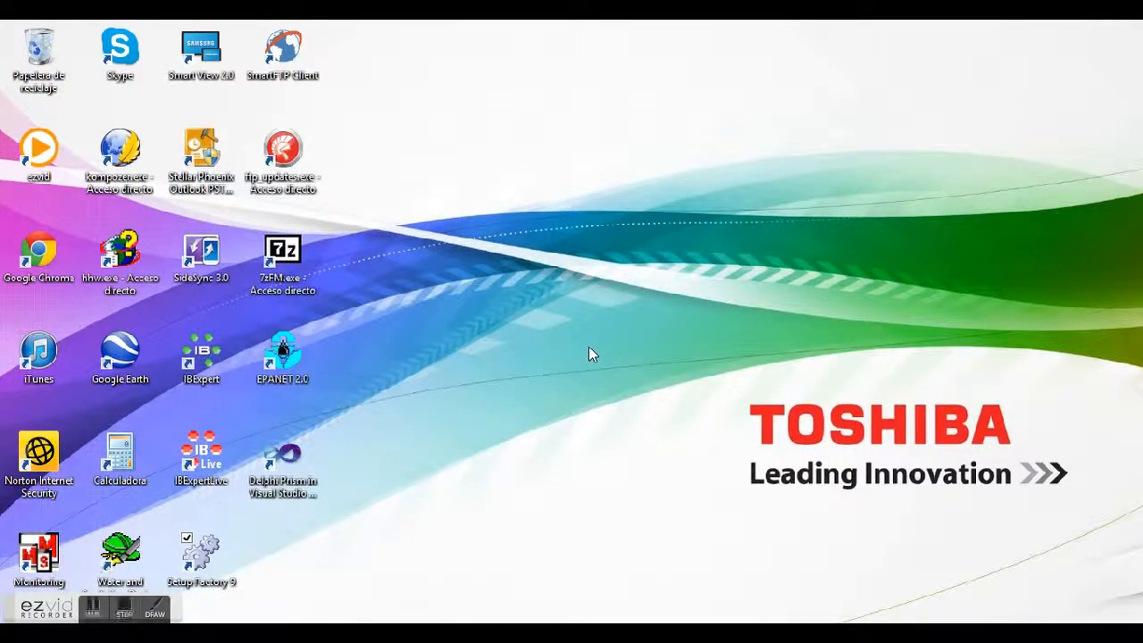
Launch PipelinesCAD from the AquinoSystems Water Systems Applications launcher
{"action": "left_click", "coordinate": [118, 558]}
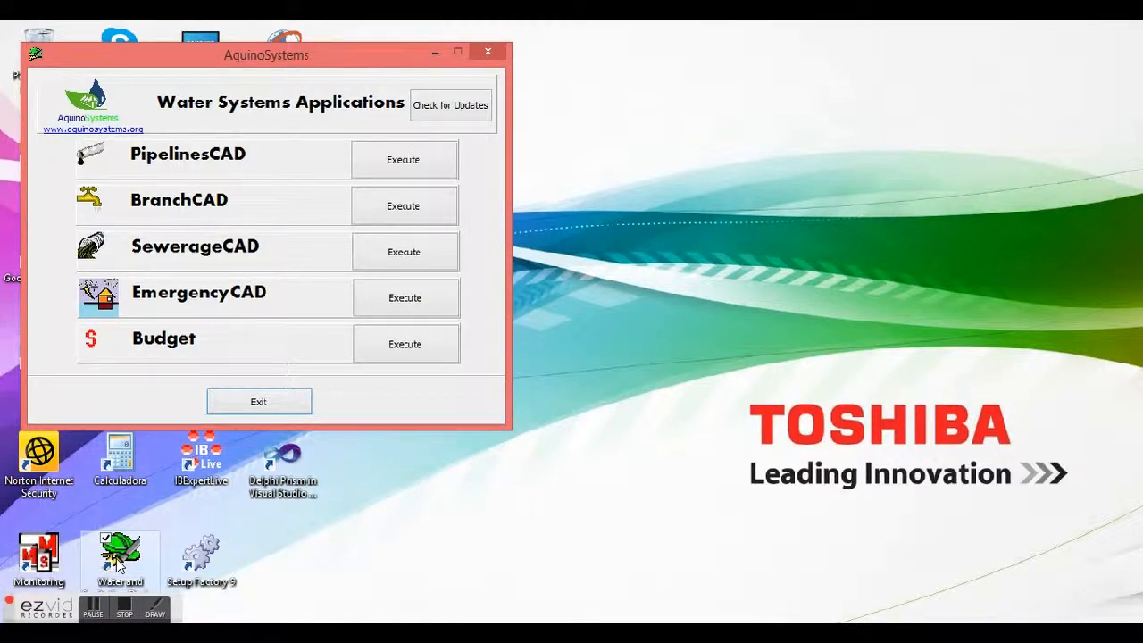
{"action": "left_click", "coordinate": [426, 158]}
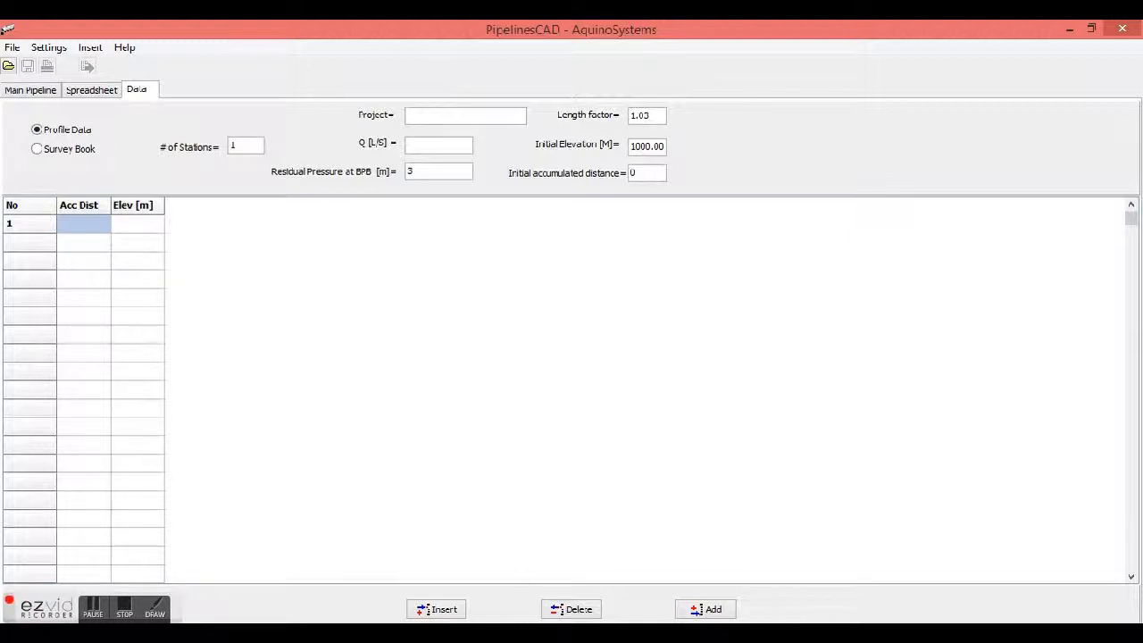
Paste the accumulated distance and elevation columns copied in Excel into the profile data table
{"action": "key", "text": "alt+Tab"}
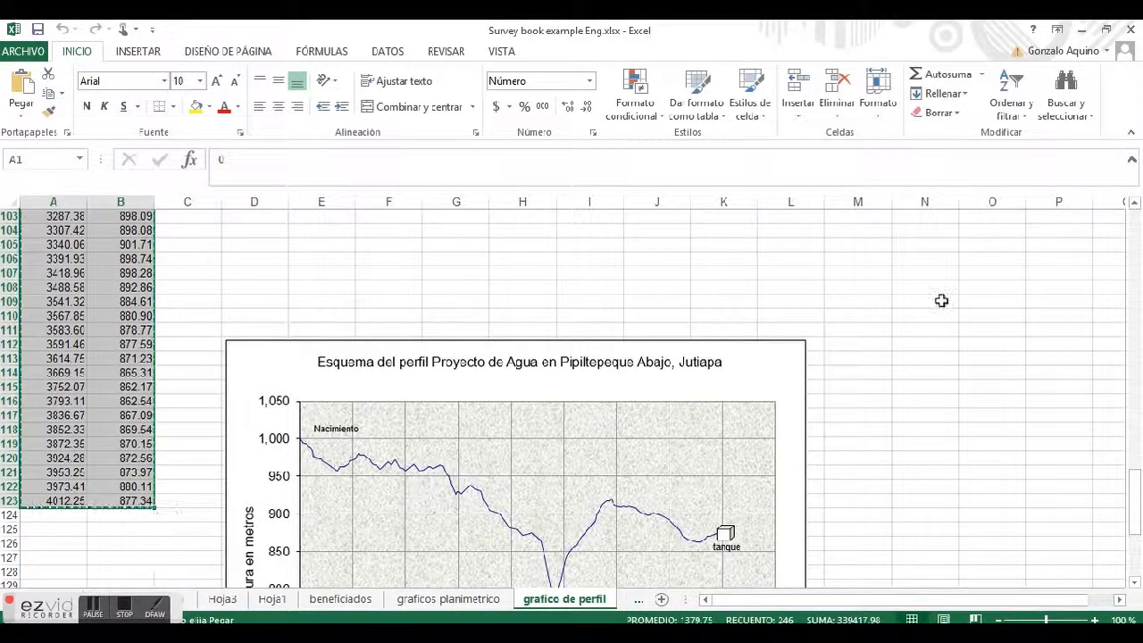
{"action": "left_click", "coordinate": [1090, 30]}
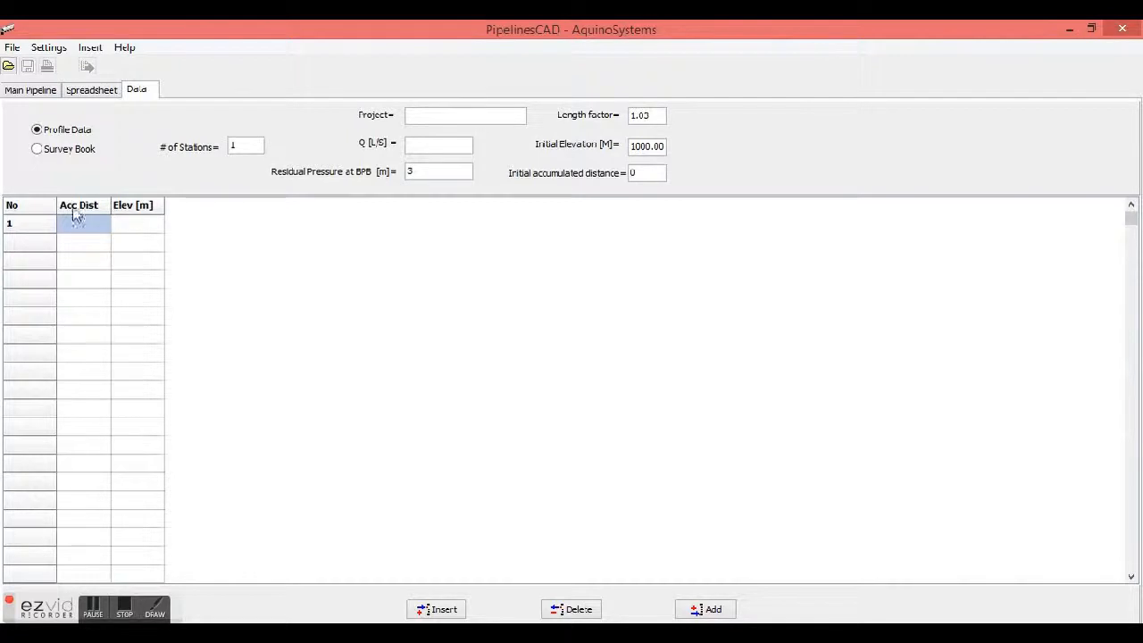
{"action": "double_click", "coordinate": [89, 226]}
{"action": "left_click", "coordinate": [104, 227]}
{"action": "right_click", "coordinate": [104, 230]}
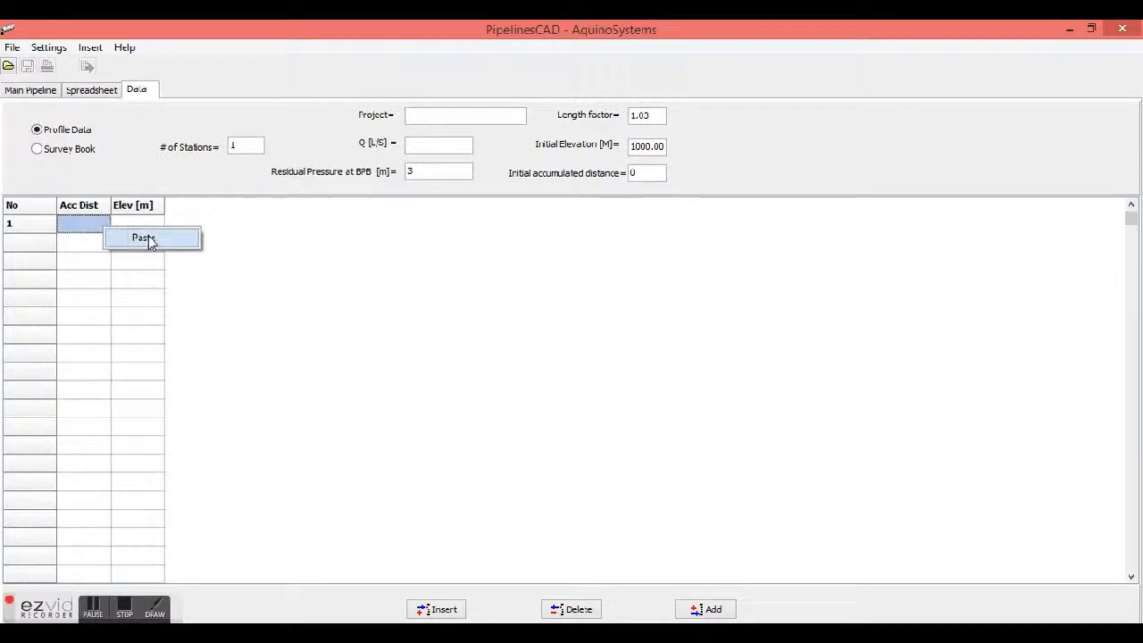
{"action": "left_click", "coordinate": [143, 239]}
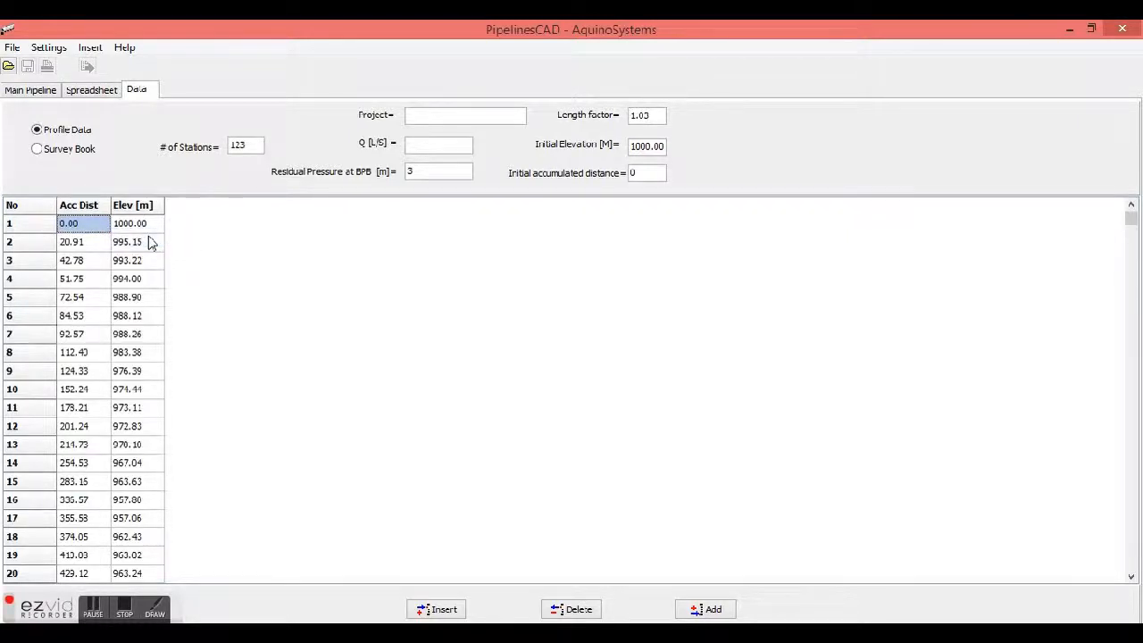
Close PipelinesCAD without saving the changes and launch it again from the launcher
{"action": "left_click", "coordinate": [1123, 28]}
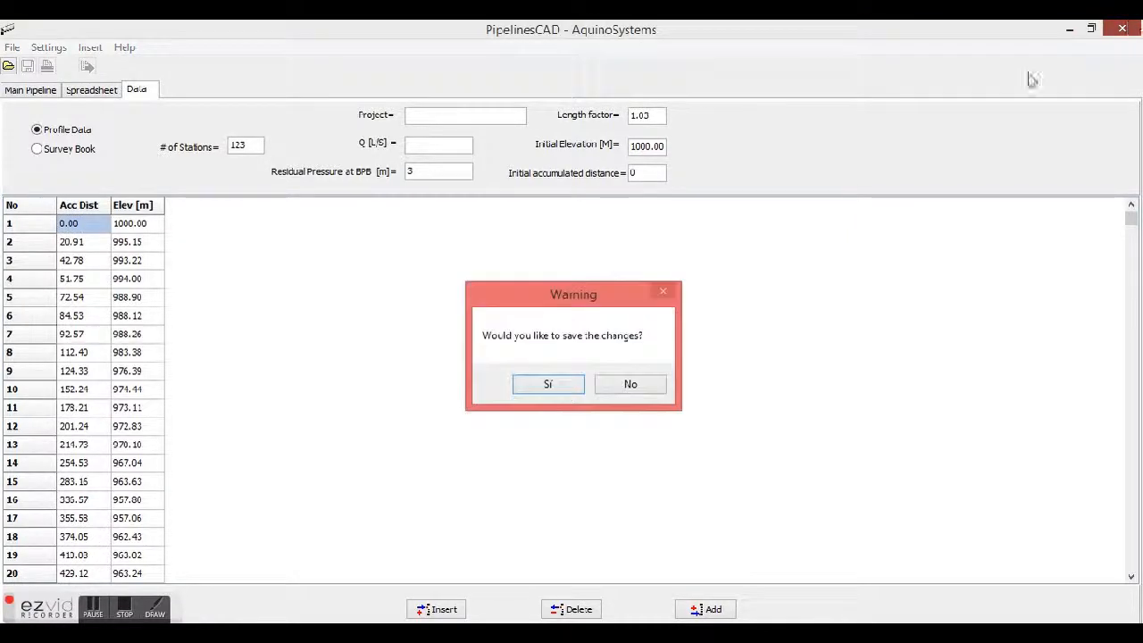
{"action": "left_click", "coordinate": [630, 384]}
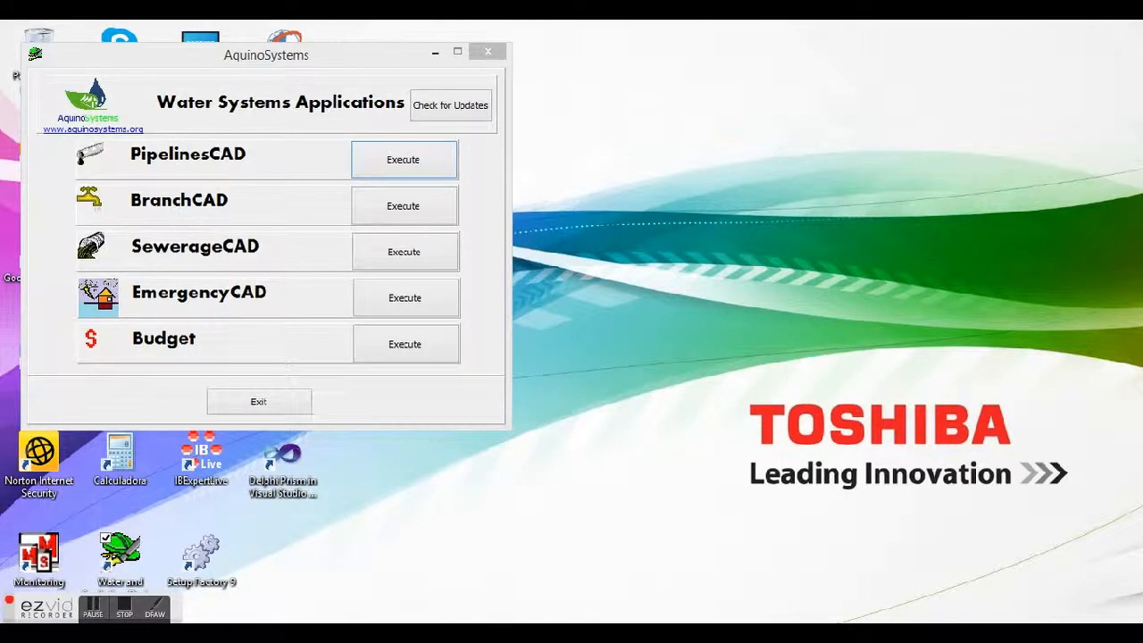
{"action": "left_click", "coordinate": [426, 170]}
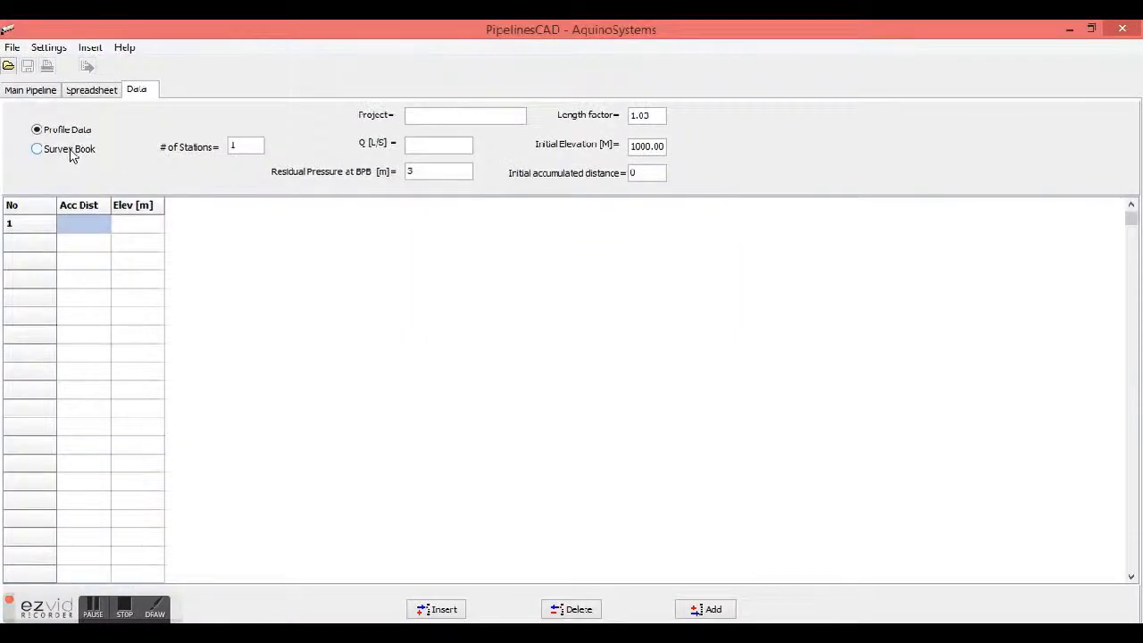
Switch the data entry mode to Survey Book
{"action": "left_click", "coordinate": [36, 149]}
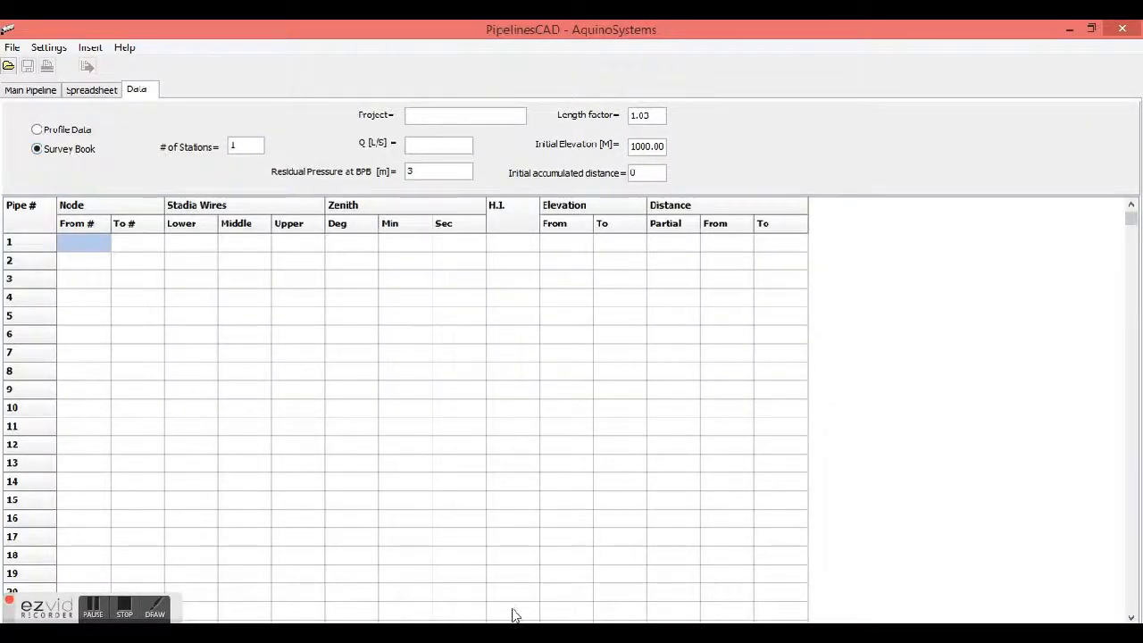
In the Excel workbook's survey sheet, select and copy the survey book range B14:J135
{"action": "left_click", "coordinate": [534, 634]}
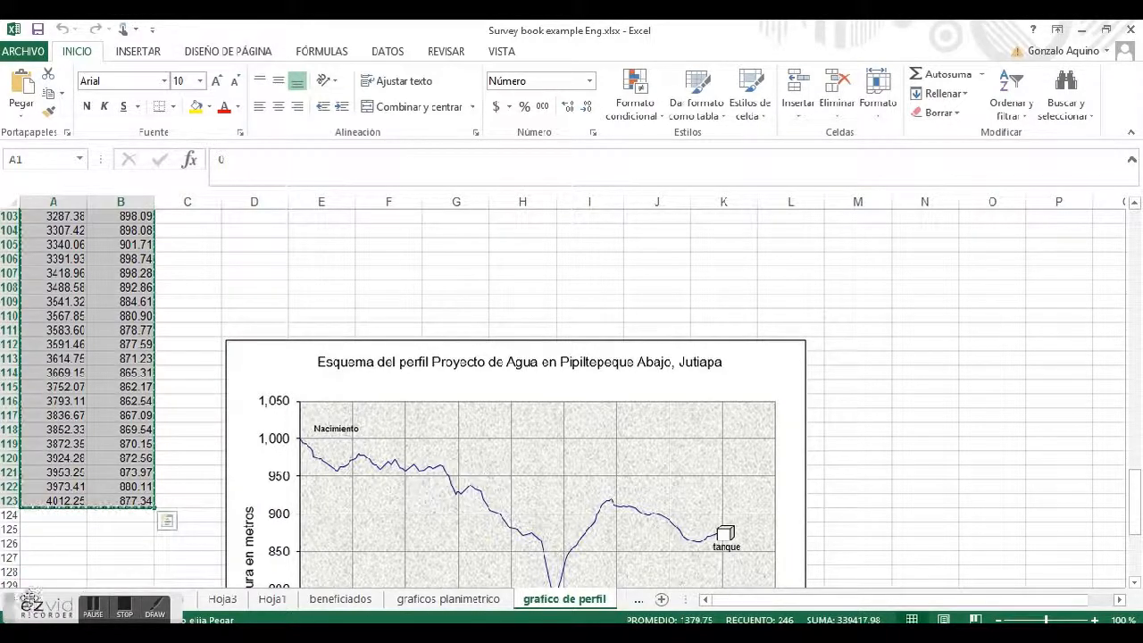
{"action": "left_click", "coordinate": [191, 599]}
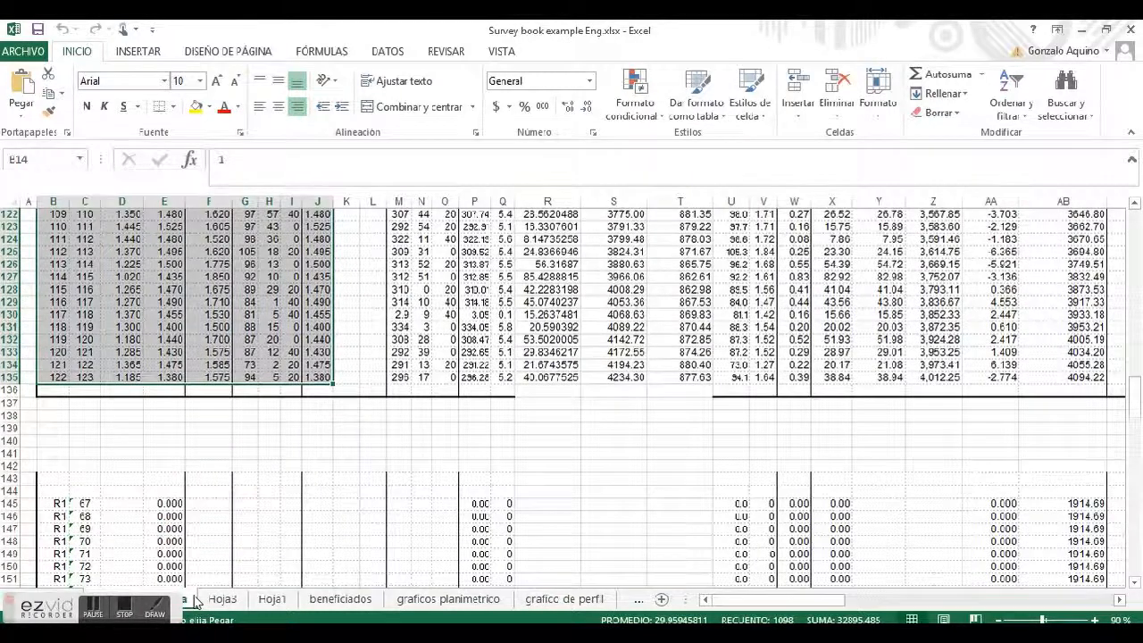
{"action": "key", "text": "ctrl+Home"}
{"action": "key", "text": "ctrl+Home"}
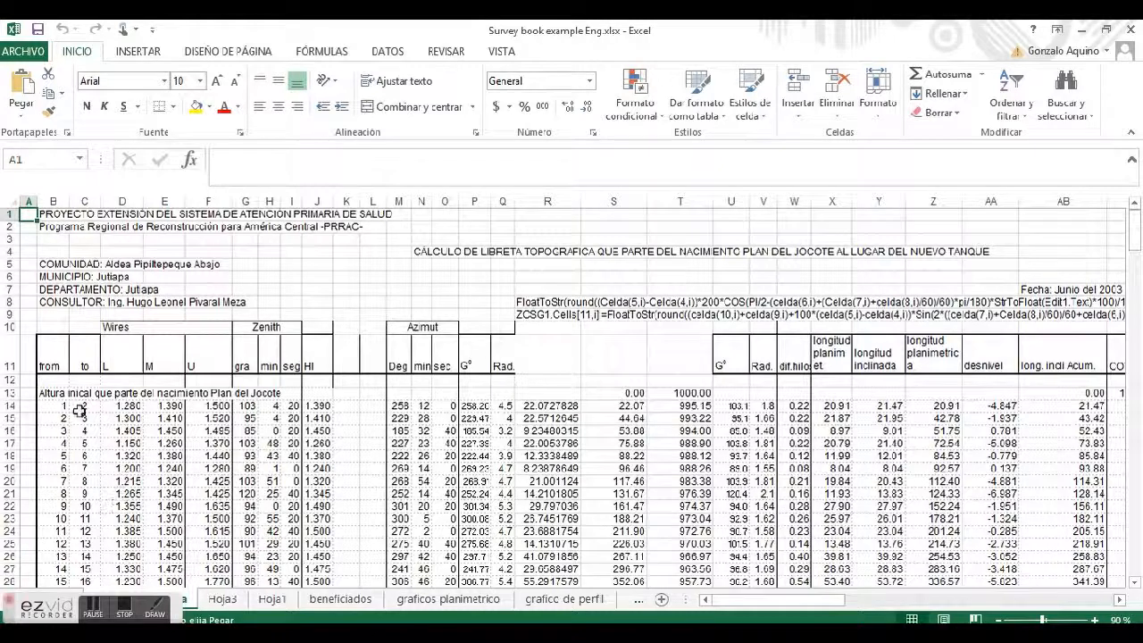
{"action": "left_click", "coordinate": [62, 407]}
{"action": "key", "text": "shift+Right"}
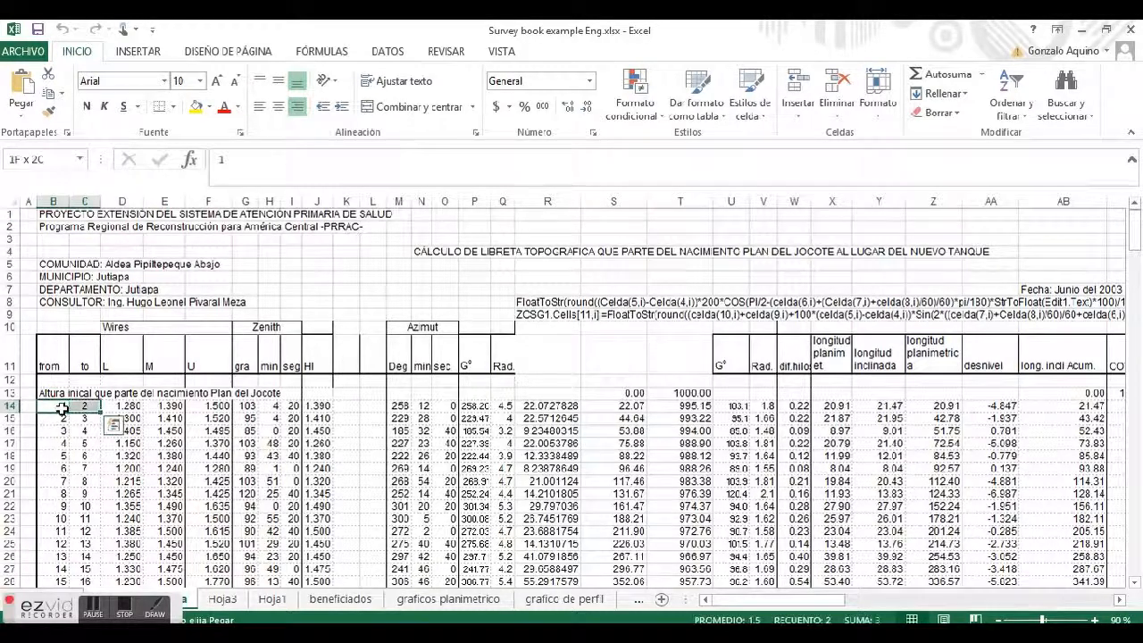
{"action": "key", "text": "shift+Right"}
{"action": "key", "text": "shift+Right"}
{"action": "key", "text": "shift+Right"}
{"action": "key", "text": "shift+Right"}
{"action": "key", "text": "shift+Right"}
{"action": "key", "text": "shift+Right"}
{"action": "key", "text": "shift+Right"}
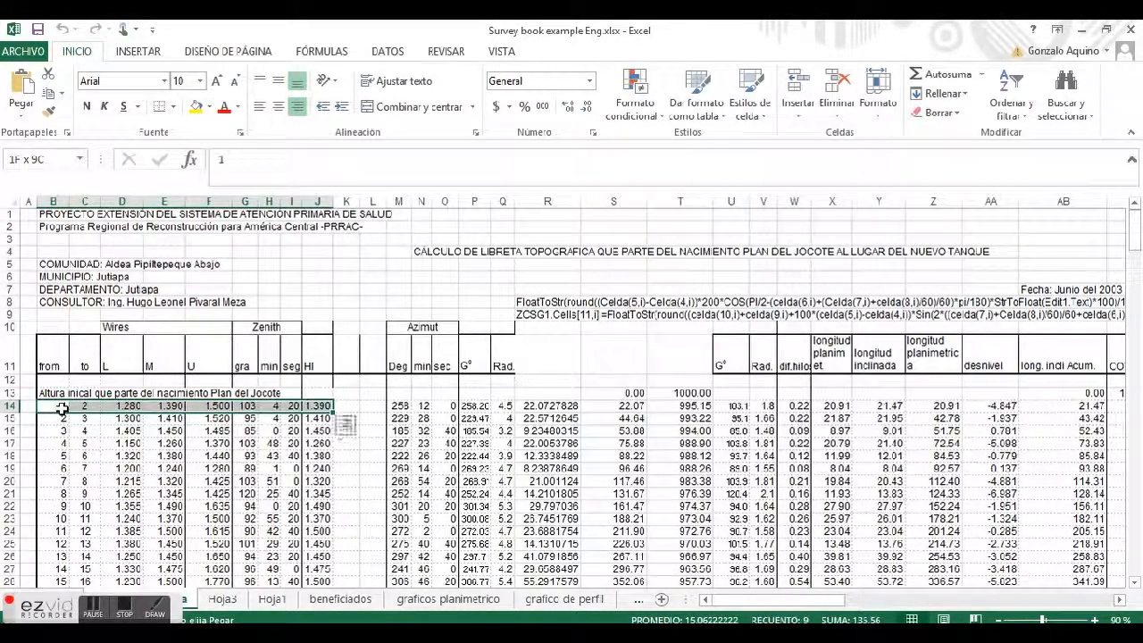
{"action": "key", "text": "shift+Down"}
{"action": "key", "text": "shift+Down"}
{"action": "key", "text": "shift+Down"}
{"action": "key", "text": "shift+Down"}
{"action": "key", "text": "shift+Down"}
{"action": "key", "text": "shift+Down"}
{"action": "key", "text": "shift+Down"}
{"action": "key", "text": "shift+Down"}
{"action": "key", "text": "shift+Down"}
{"action": "key", "text": "shift+Down"}
{"action": "key", "text": "shift+Down"}
{"action": "key", "text": "shift+Down"}
{"action": "key", "text": "shift+Down"}
{"action": "key", "text": "shift+Down"}
{"action": "key", "text": "shift+Down"}
{"action": "key", "text": "shift+Down"}
{"action": "key", "text": "shift+Down"}
{"action": "key", "text": "shift+Down"}
{"action": "key", "text": "shift+Down"}
{"action": "key", "text": "shift+Down"}
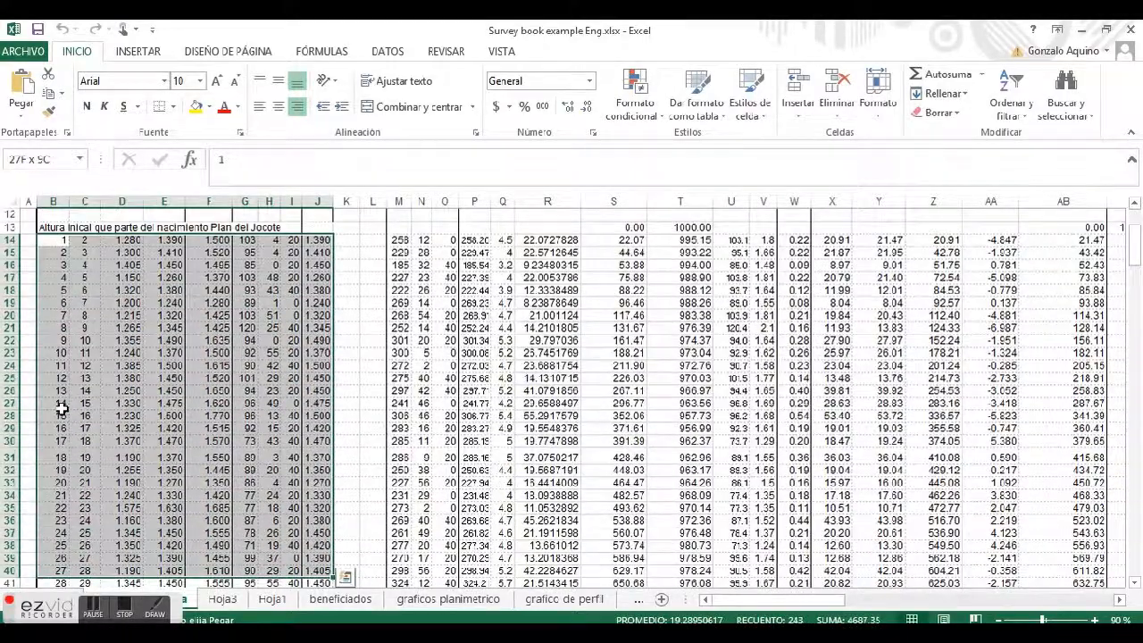
{"action": "key", "text": "shift+Down"}
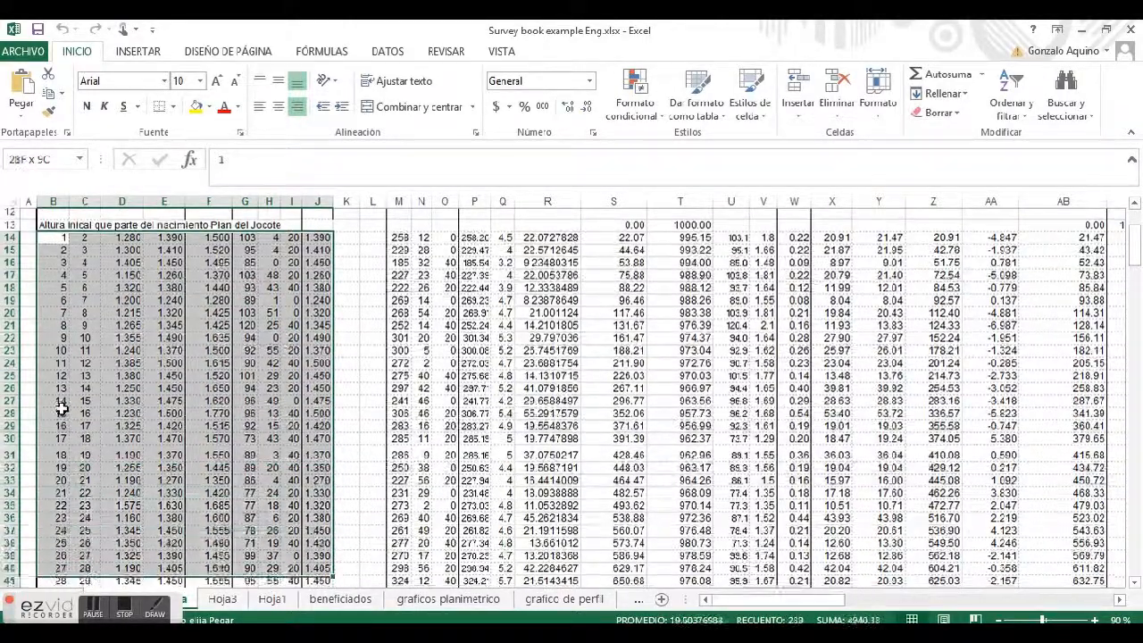
{"action": "key", "text": "shift+Down"}
{"action": "key", "text": "shift+Down"}
{"action": "key", "text": "shift+Down"}
{"action": "key", "text": "shift+Down"}
{"action": "key", "text": "shift+Down"}
{"action": "key", "text": "shift+Down"}
{"action": "key", "text": "shift+Down"}
{"action": "key", "text": "shift+Down"}
{"action": "key", "text": "shift+Down"}
{"action": "key", "text": "shift+Down"}
{"action": "key", "text": "shift+Down"}
{"action": "key", "text": "shift+Down"}
{"action": "key", "text": "shift+Down"}
{"action": "key", "text": "shift+Down"}
{"action": "key", "text": "shift+Down"}
{"action": "key", "text": "shift+Down"}
{"action": "key", "text": "shift+Down"}
{"action": "key", "text": "shift+Down"}
{"action": "key", "text": "shift+Down"}
{"action": "key", "text": "shift+Down"}
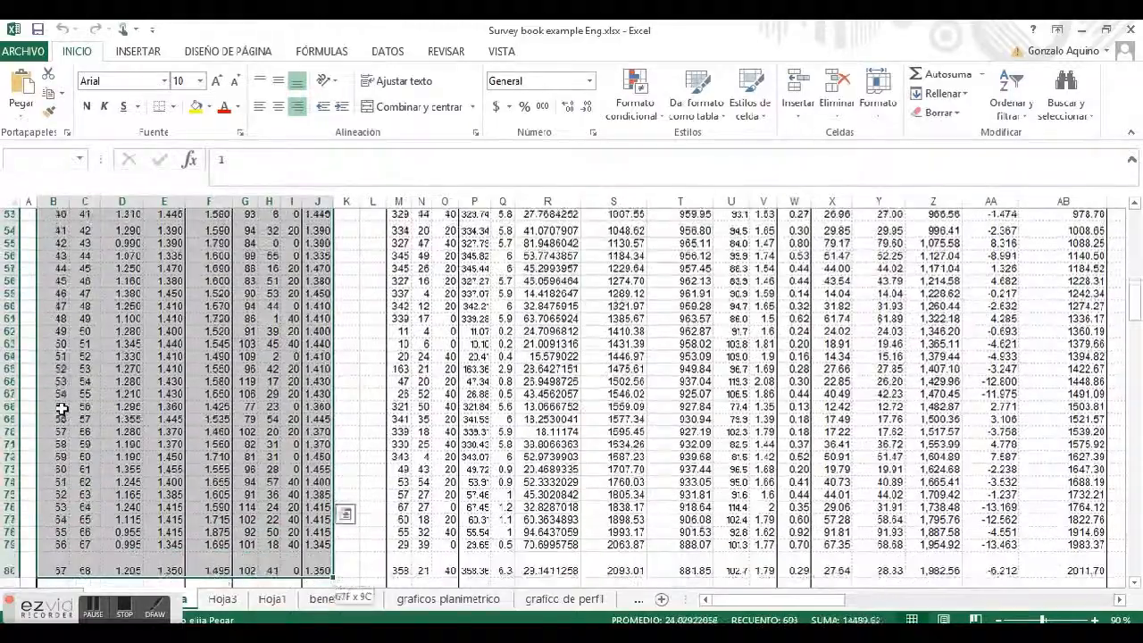
{"action": "key", "text": "shift+Down"}
{"action": "key", "text": "shift+Down"}
{"action": "key", "text": "shift+Down"}
{"action": "key", "text": "shift+Down"}
{"action": "key", "text": "shift+Down"}
{"action": "key", "text": "shift+Down"}
{"action": "key", "text": "shift+Down"}
{"action": "key", "text": "shift+Down"}
{"action": "key", "text": "shift+Down"}
{"action": "key", "text": "shift+Down"}
{"action": "key", "text": "shift+Down"}
{"action": "key", "text": "shift+Down"}
{"action": "key", "text": "shift+Down"}
{"action": "key", "text": "shift+Down"}
{"action": "key", "text": "shift+Down"}
{"action": "key", "text": "shift+Down"}
{"action": "key", "text": "shift+Down"}
{"action": "key", "text": "shift+Down"}
{"action": "key", "text": "shift+Down"}
{"action": "key", "text": "shift+Down"}
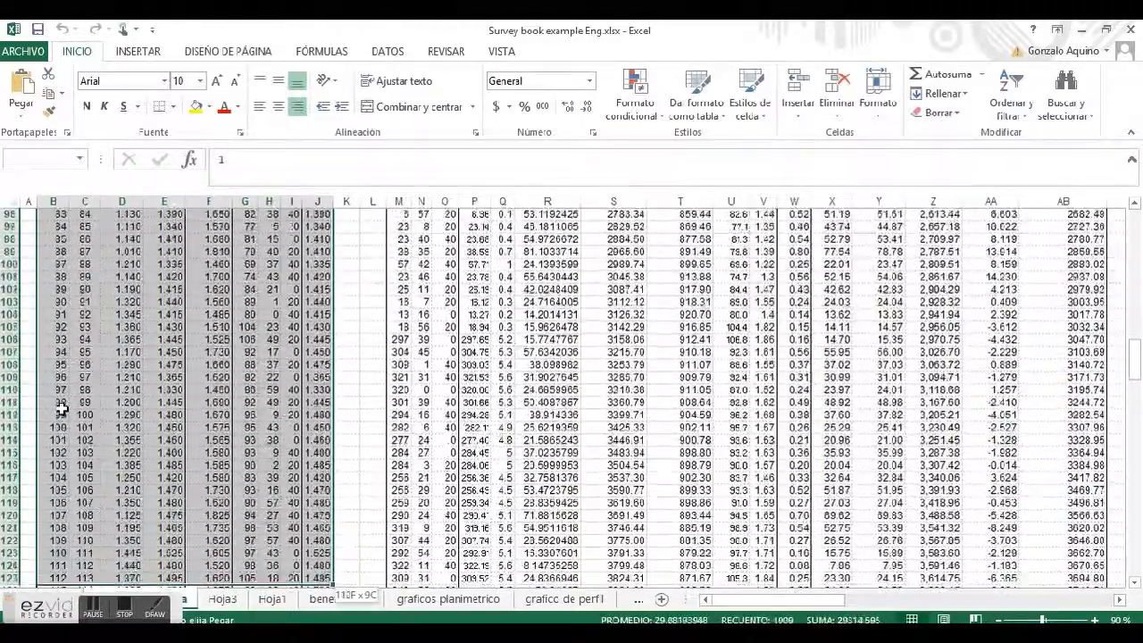
{"action": "key", "text": "shift+Down"}
{"action": "key", "text": "shift+Down"}
{"action": "key", "text": "shift+Down"}
{"action": "key", "text": "shift+Down"}
{"action": "key", "text": "shift+Down"}
{"action": "key", "text": "shift+Down"}
{"action": "key", "text": "shift+Down"}
{"action": "key", "text": "shift+Down"}
{"action": "key", "text": "shift+Down"}
{"action": "key", "text": "shift+Down"}
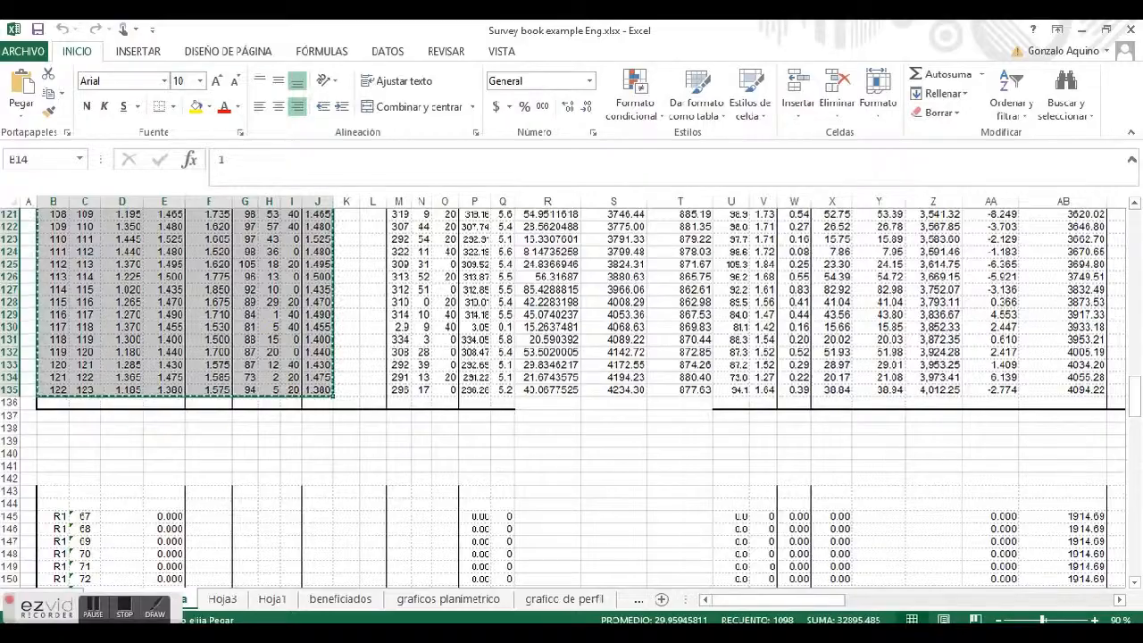
Paste the copied survey book data into the Survey Book table starting at the first From # cell
{"action": "key", "text": "alt+Tab"}
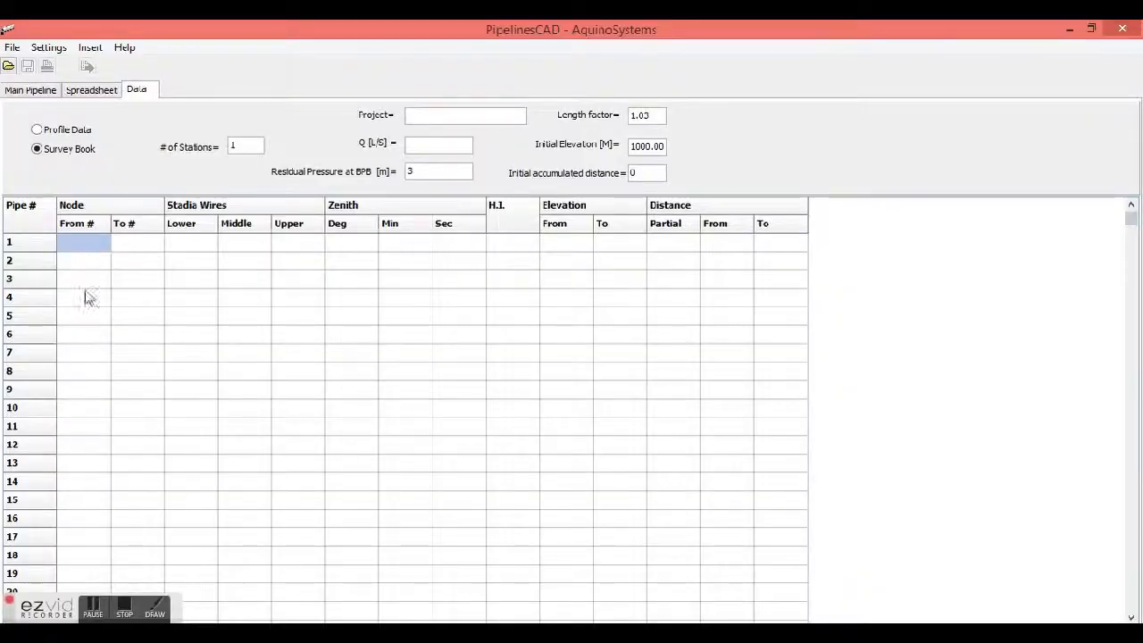
{"action": "double_click", "coordinate": [80, 250]}
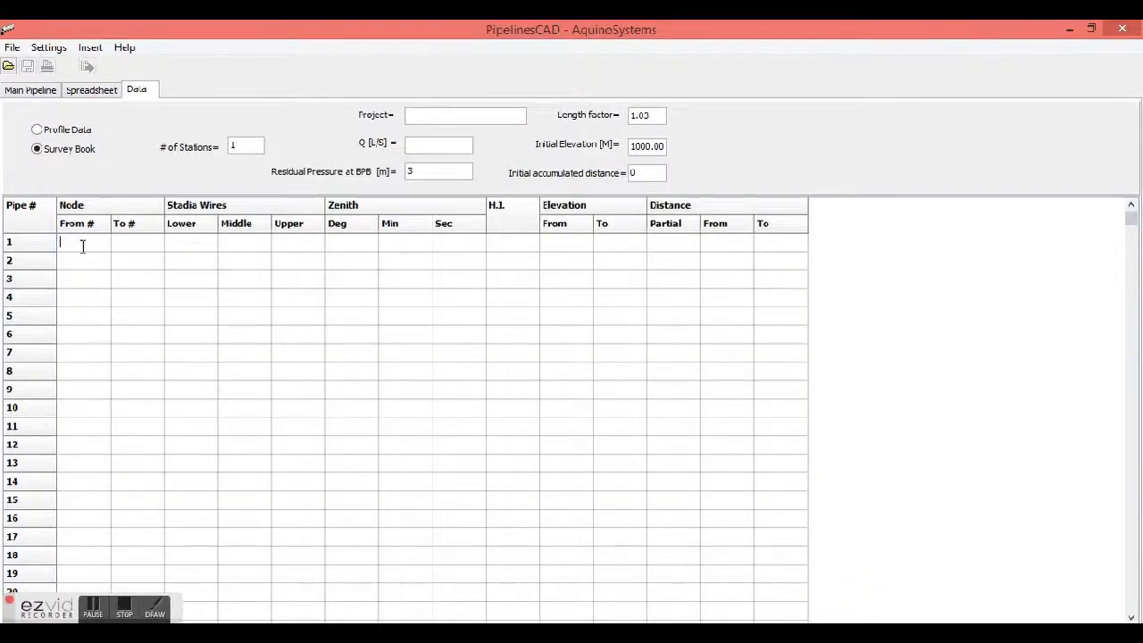
{"action": "left_click", "coordinate": [138, 245]}
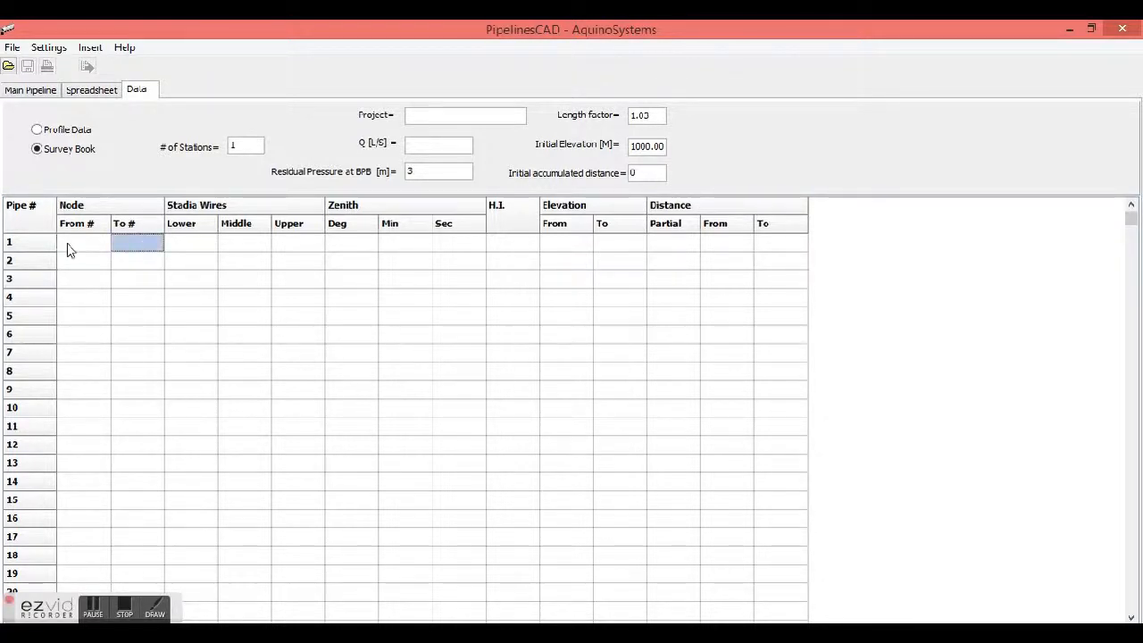
{"action": "left_click", "coordinate": [68, 249]}
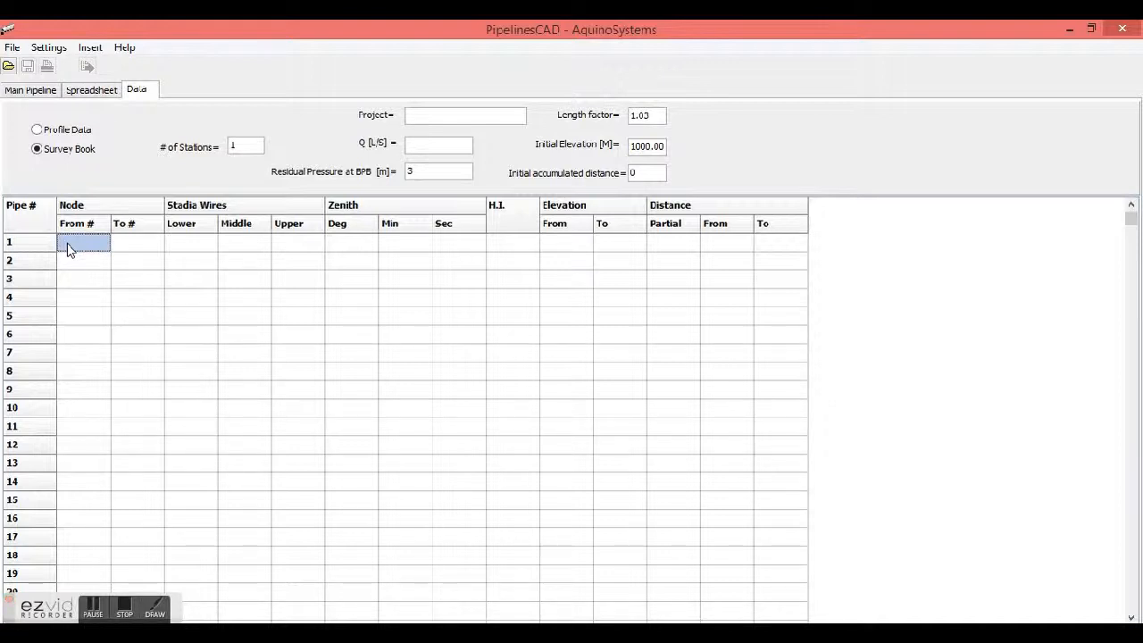
{"action": "double_click", "coordinate": [76, 247]}
{"action": "left_click", "coordinate": [136, 247]}
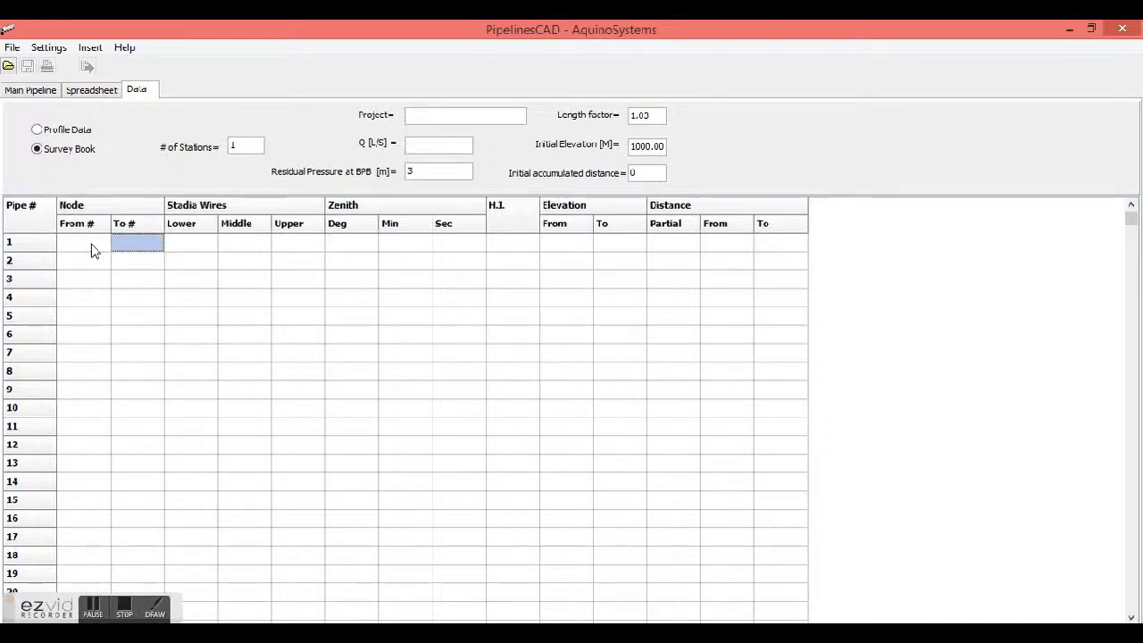
{"action": "left_click", "coordinate": [91, 244]}
{"action": "right_click", "coordinate": [92, 245]}
{"action": "left_click", "coordinate": [132, 255]}
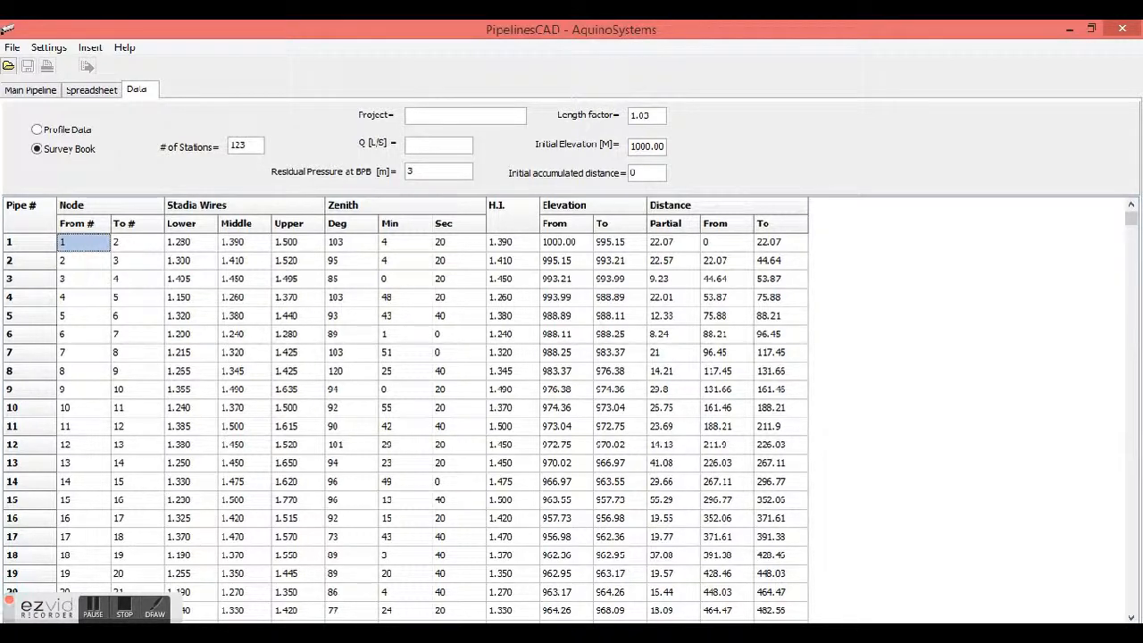
Name the project Proyecto1 and set the flow Q to 1.7 L/S
{"action": "key", "text": "alt+Tab"}
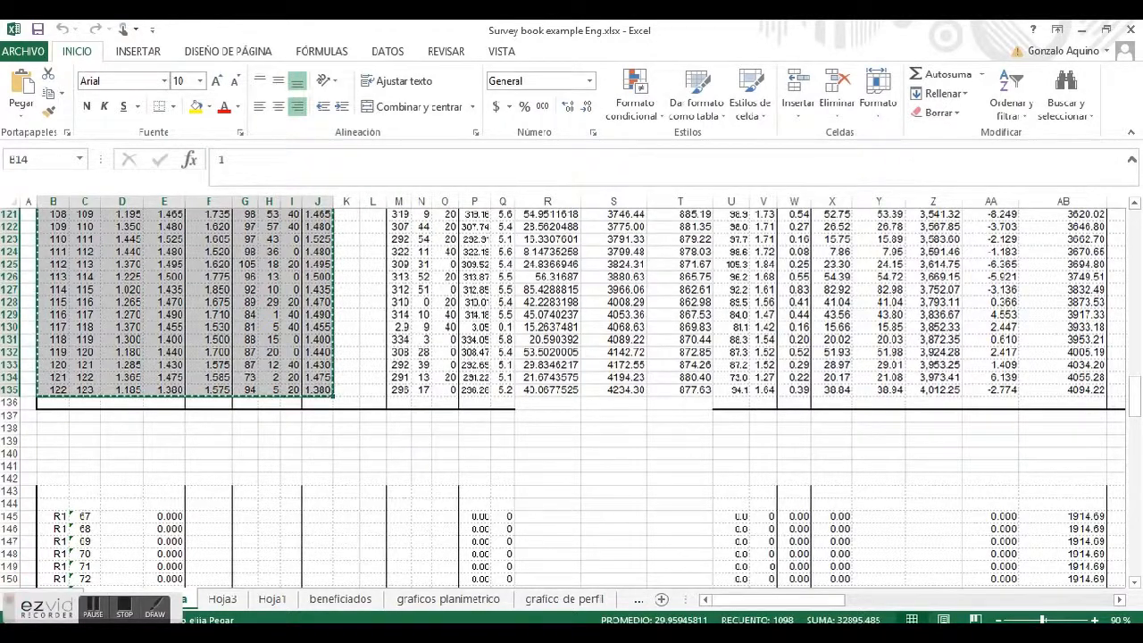
{"action": "left_click", "coordinate": [1081, 29]}
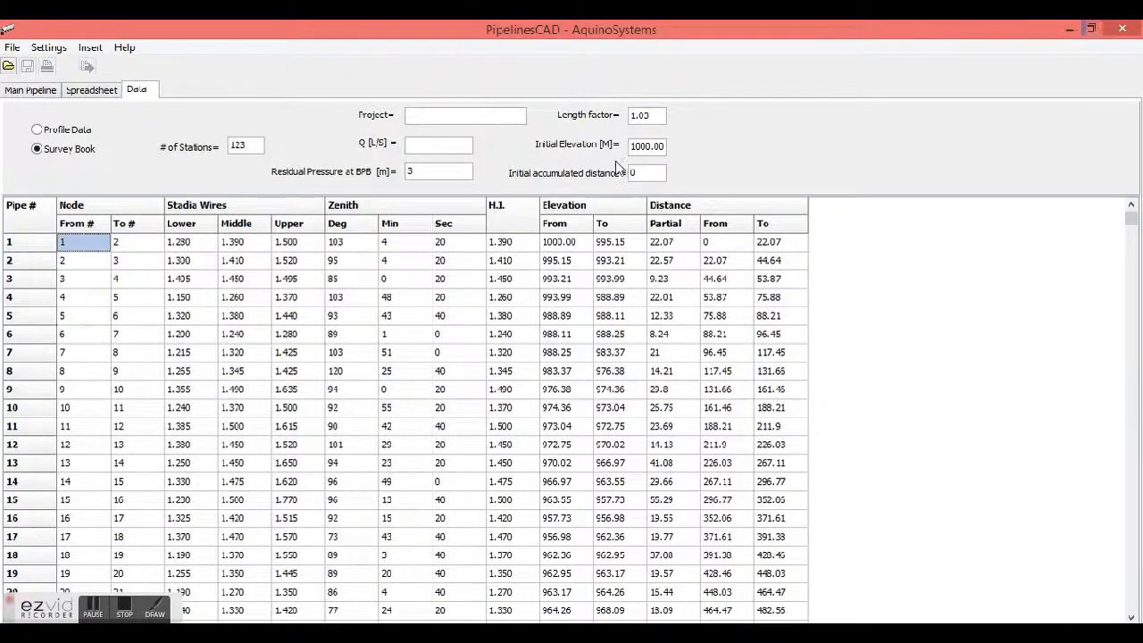
{"action": "left_click", "coordinate": [459, 116]}
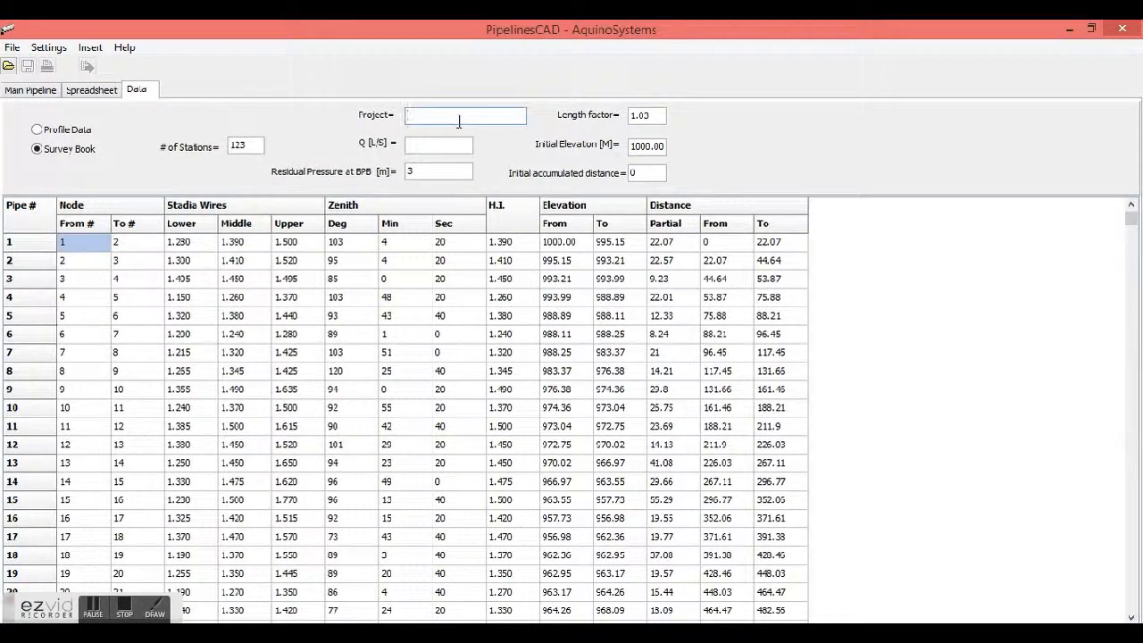
{"action": "type", "text": "Proyecto1"}
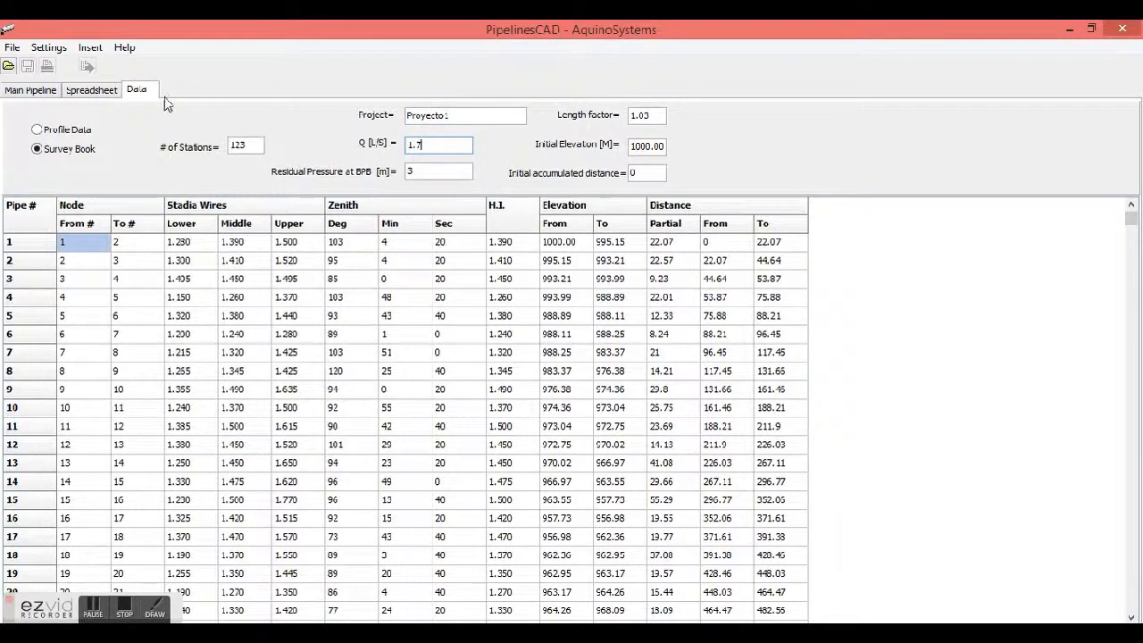
Open the main pipeline profile view and dismiss the HGL underground warning
{"action": "left_click", "coordinate": [50, 91]}
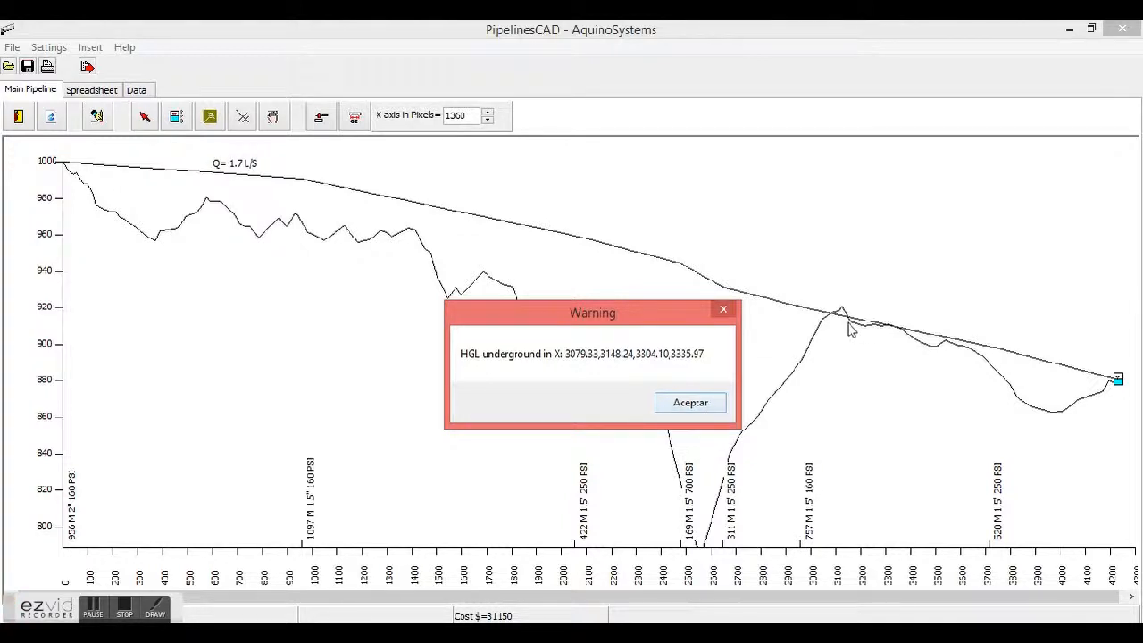
{"action": "left_click", "coordinate": [709, 408]}
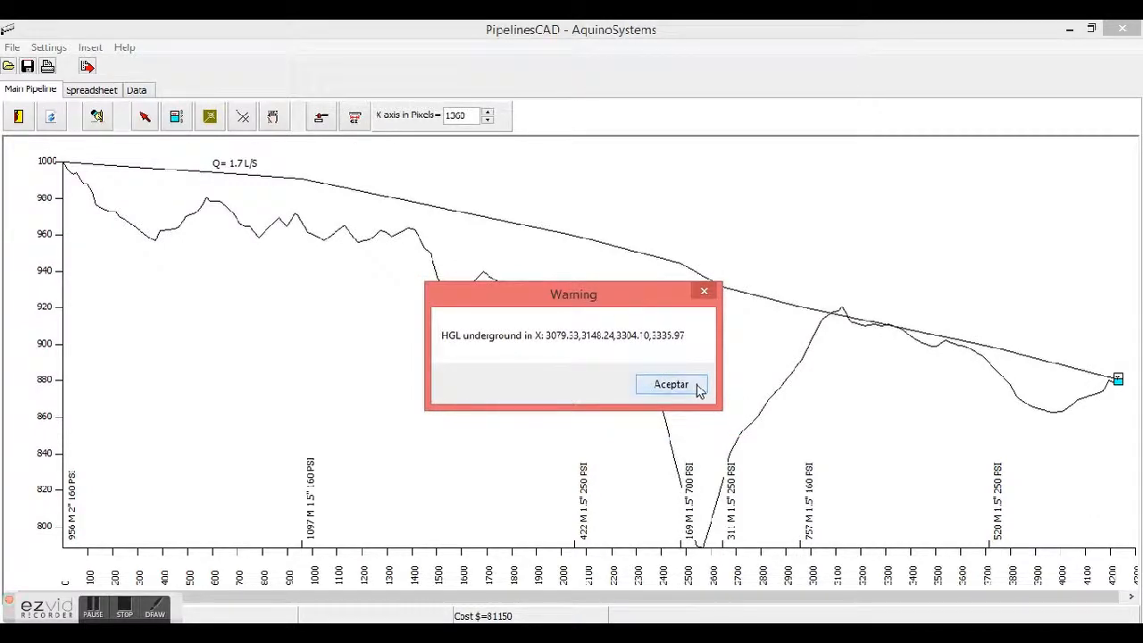
{"action": "left_click", "coordinate": [671, 384]}
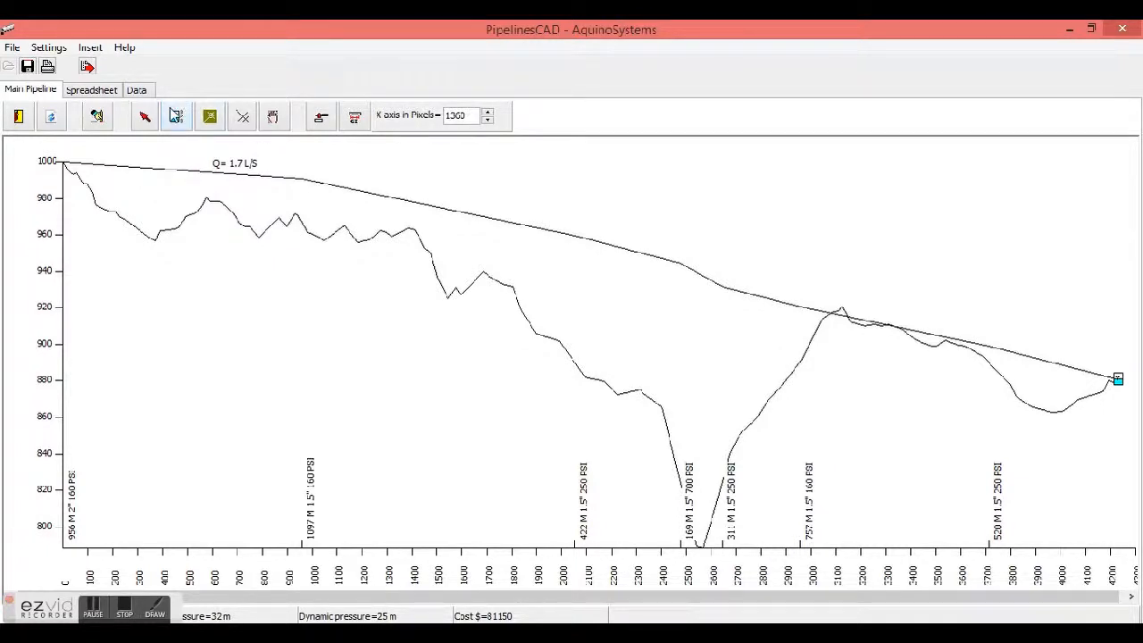
Insert a tank at the profile's high point near 3,150 m distance
{"action": "left_click", "coordinate": [177, 117]}
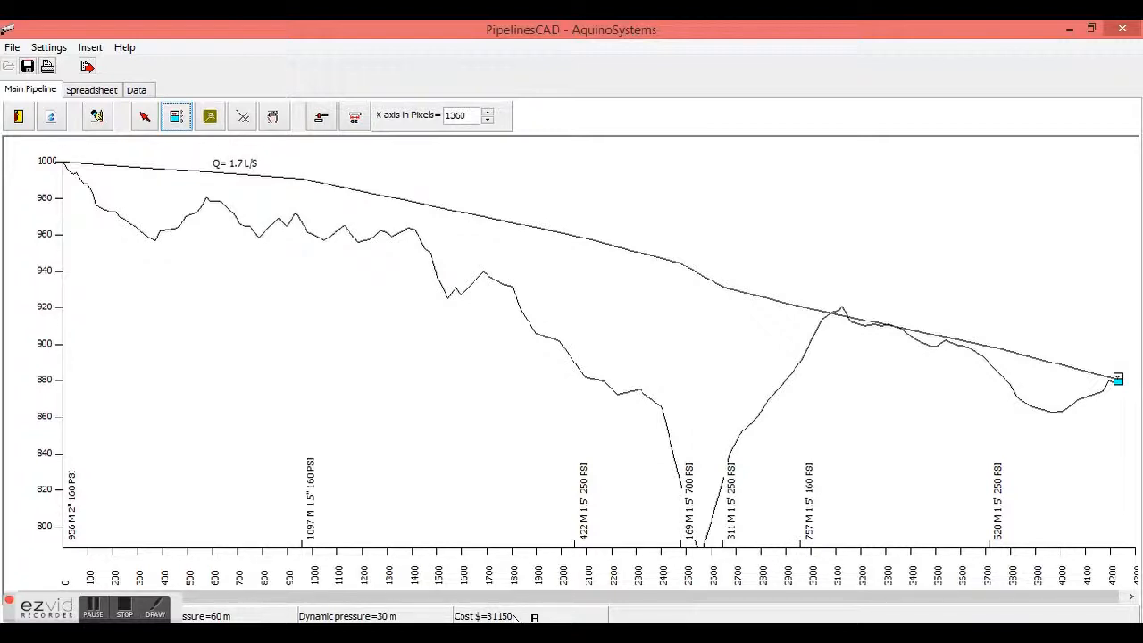
{"action": "left_click", "coordinate": [841, 309]}
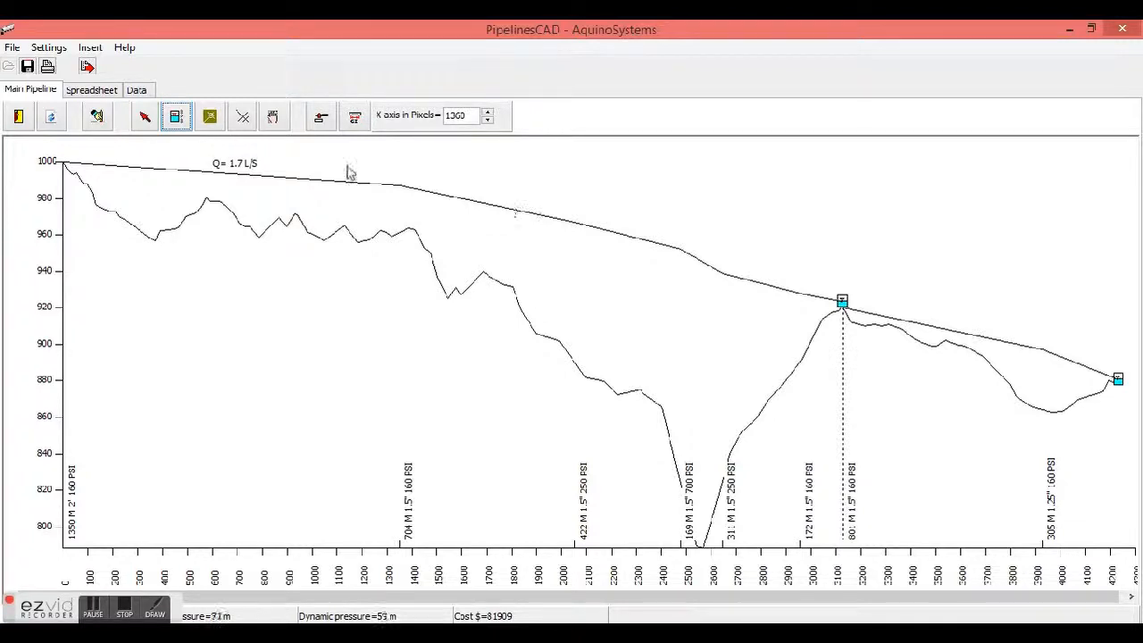
Move the intermediate tank to the high point near 1,390 m distance and dismiss the HGL underground warning
{"action": "left_click", "coordinate": [274, 119]}
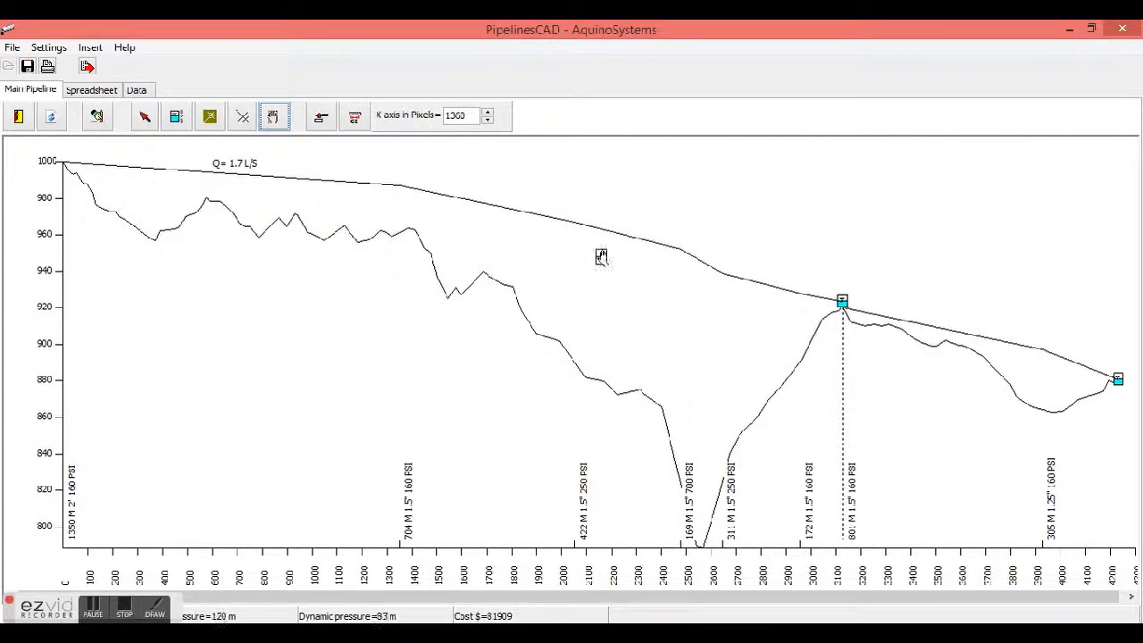
{"action": "left_click", "coordinate": [410, 223]}
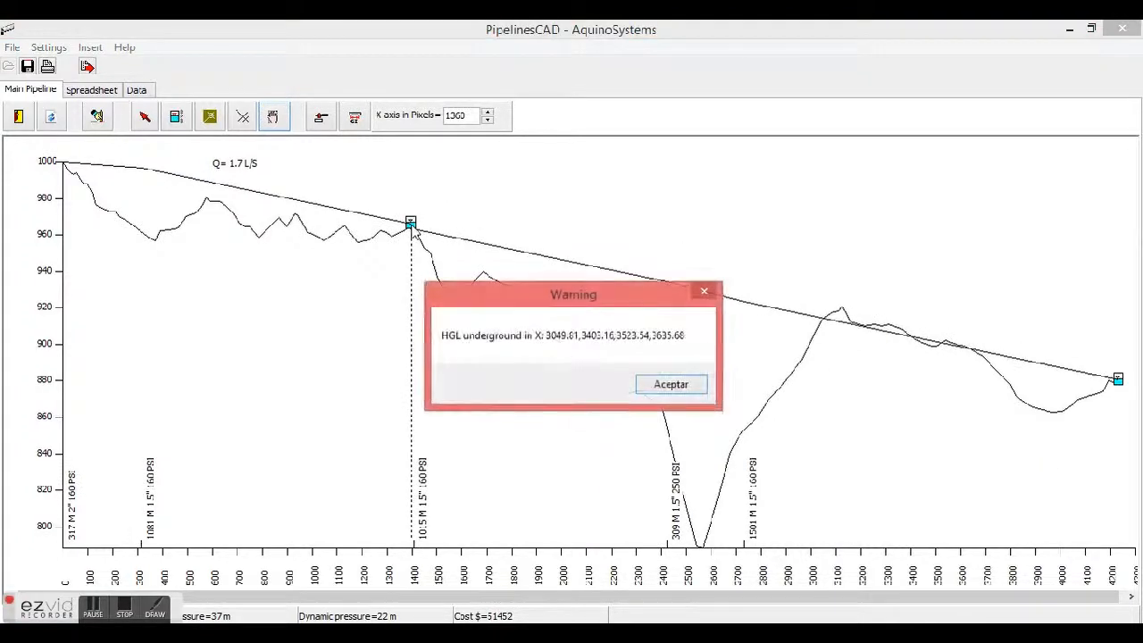
{"action": "left_click", "coordinate": [671, 384]}
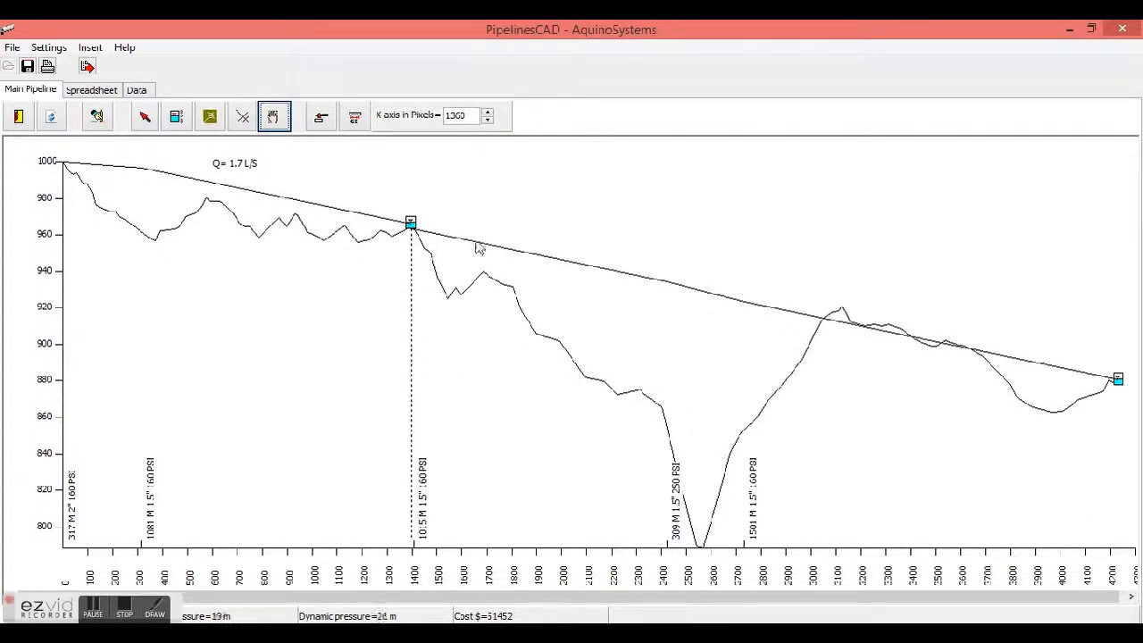
Predetermine a 2-inch diameter for the stretch from 1397.97 m to 2500 m
{"action": "left_click", "coordinate": [322, 119]}
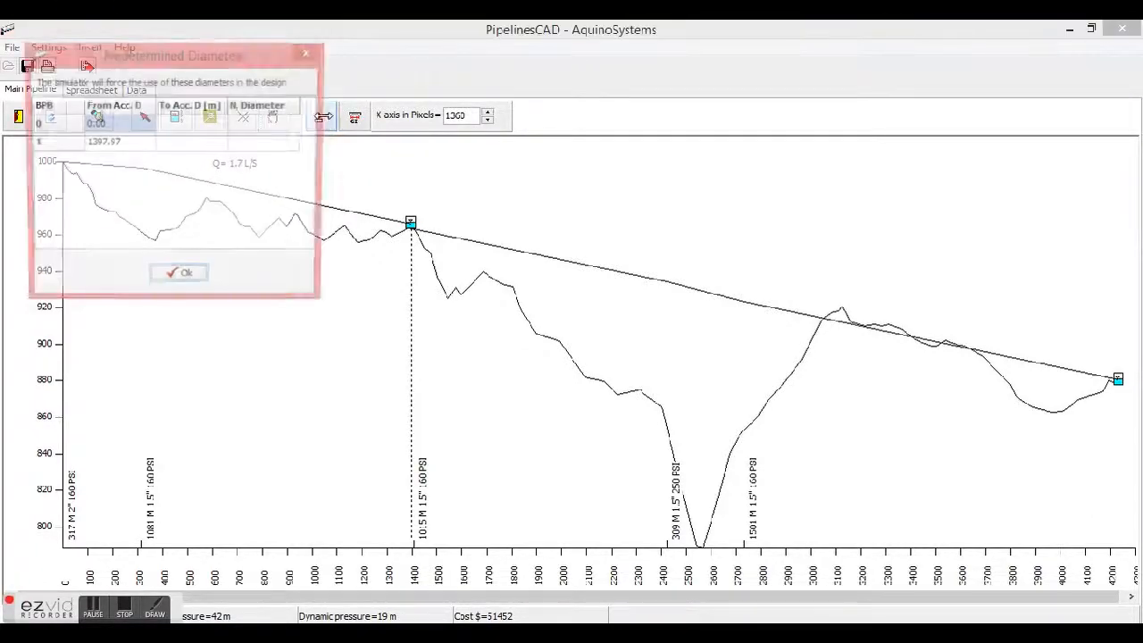
{"action": "left_click", "coordinate": [189, 146]}
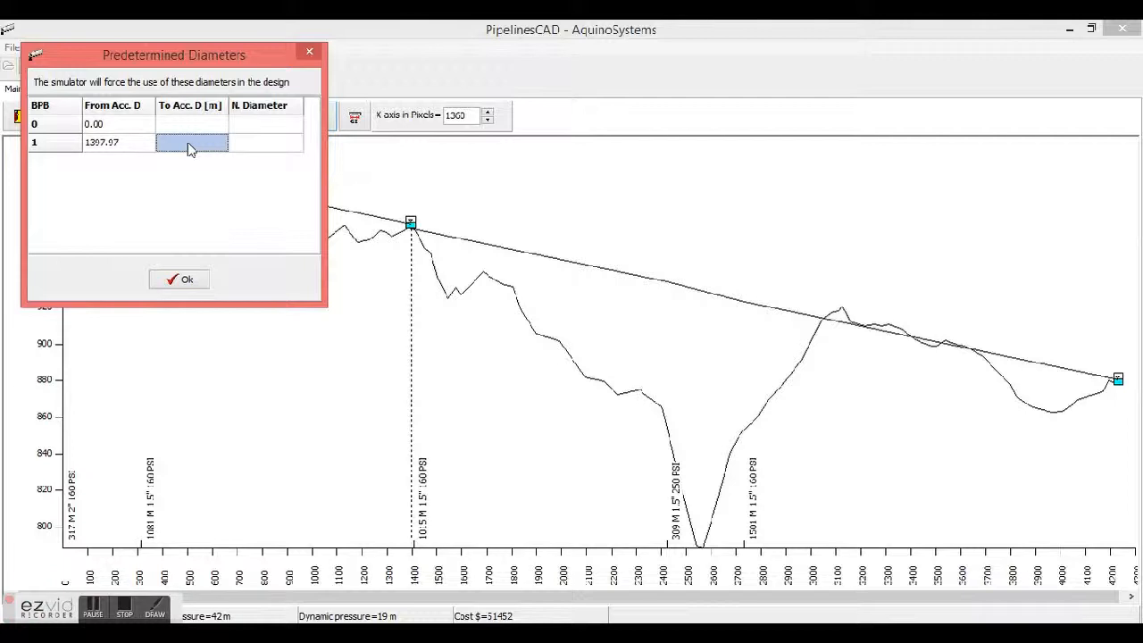
{"action": "left_click", "coordinate": [188, 147]}
{"action": "type", "text": "2500"}
{"action": "left_click", "coordinate": [260, 147]}
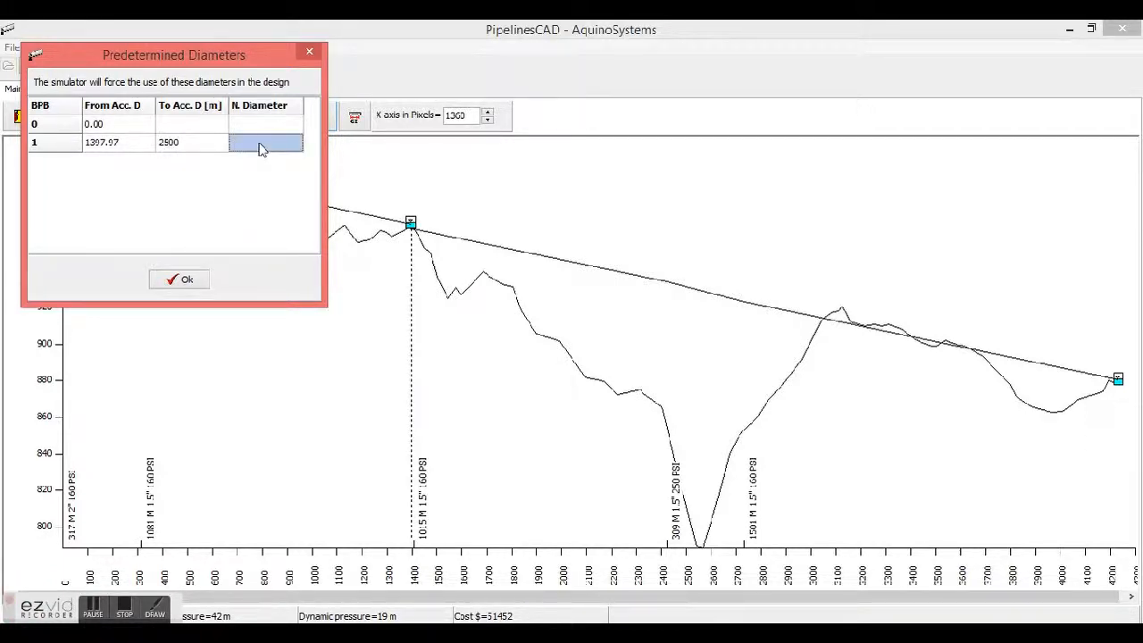
{"action": "type", "text": "2"}
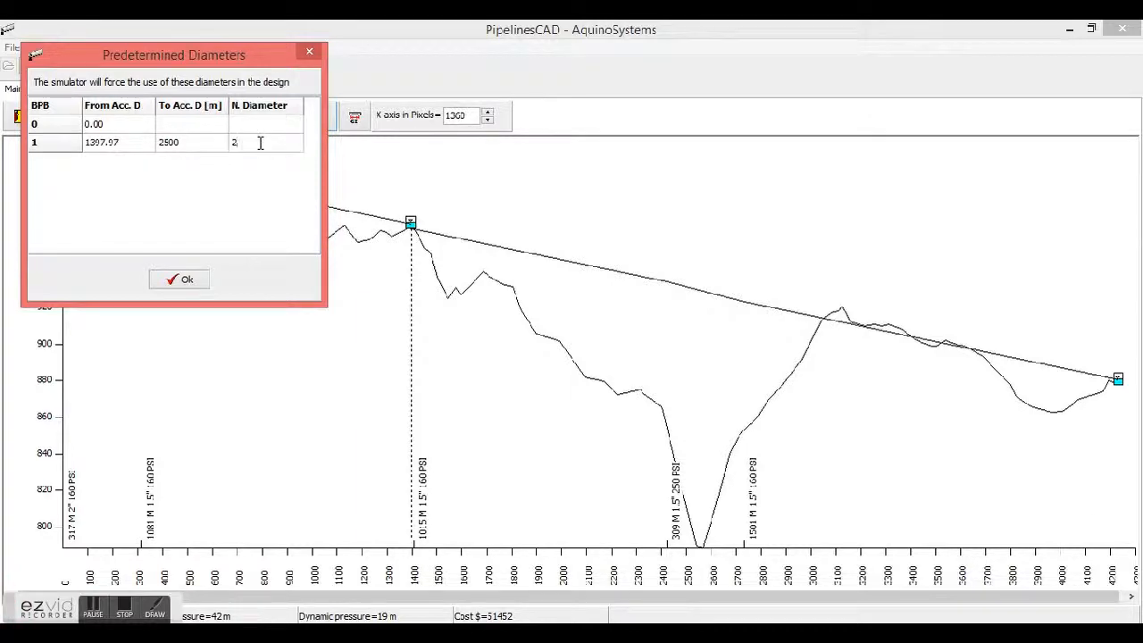
{"action": "left_click", "coordinate": [187, 280]}
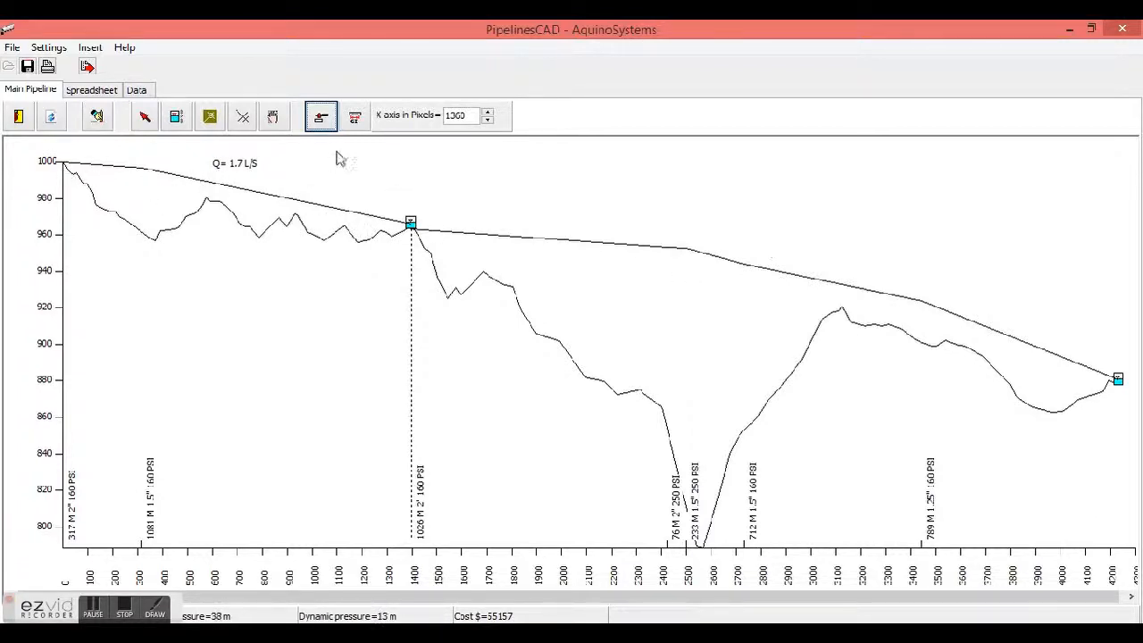
Predetermine a 2.5-inch diameter for the first stretch from 0 to 500 m
{"action": "left_click", "coordinate": [323, 119]}
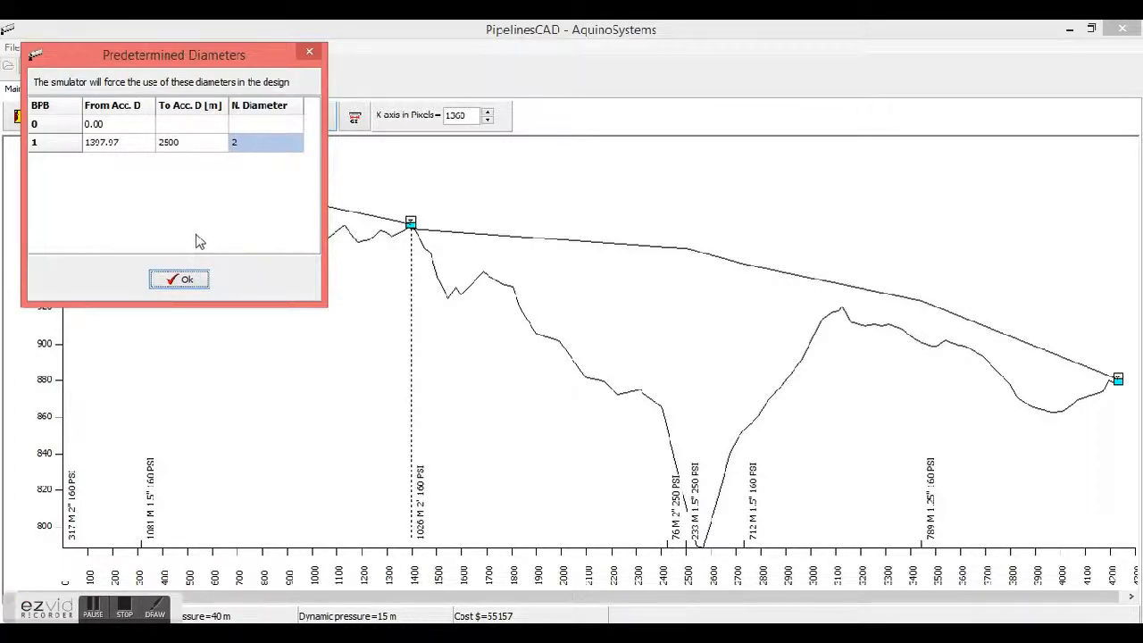
{"action": "left_click", "coordinate": [198, 125]}
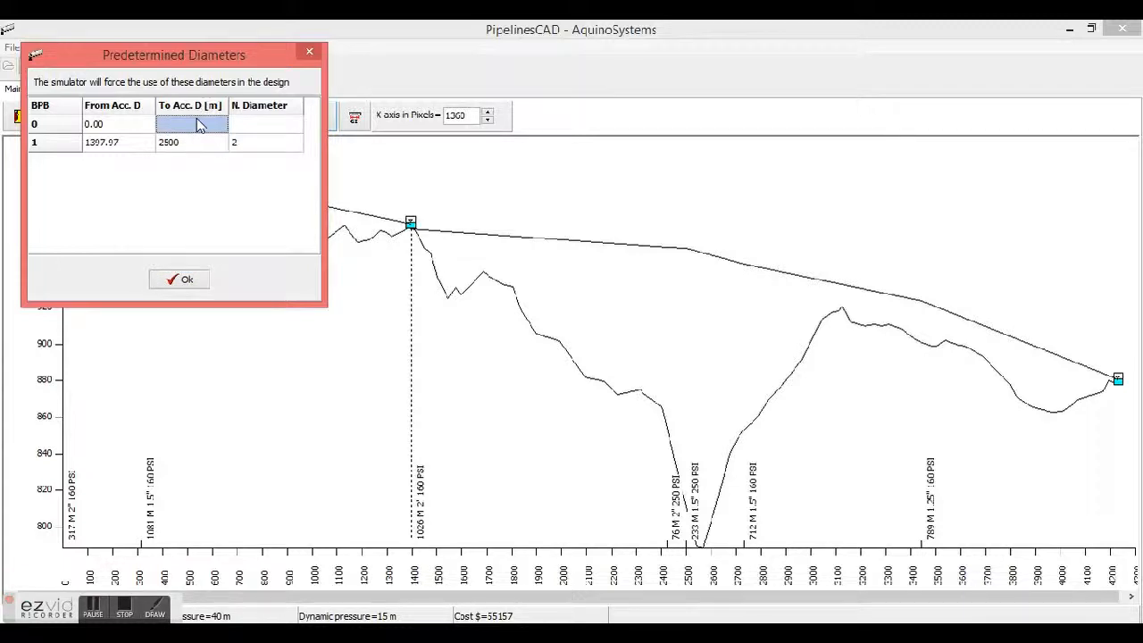
{"action": "type", "text": "500"}
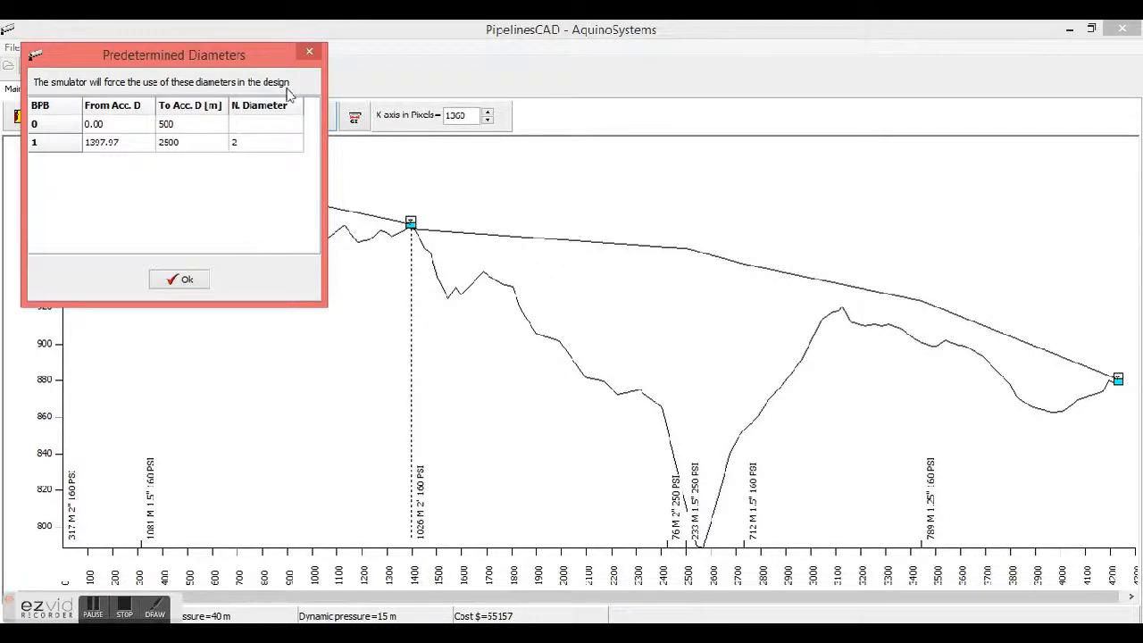
{"action": "left_click", "coordinate": [276, 127]}
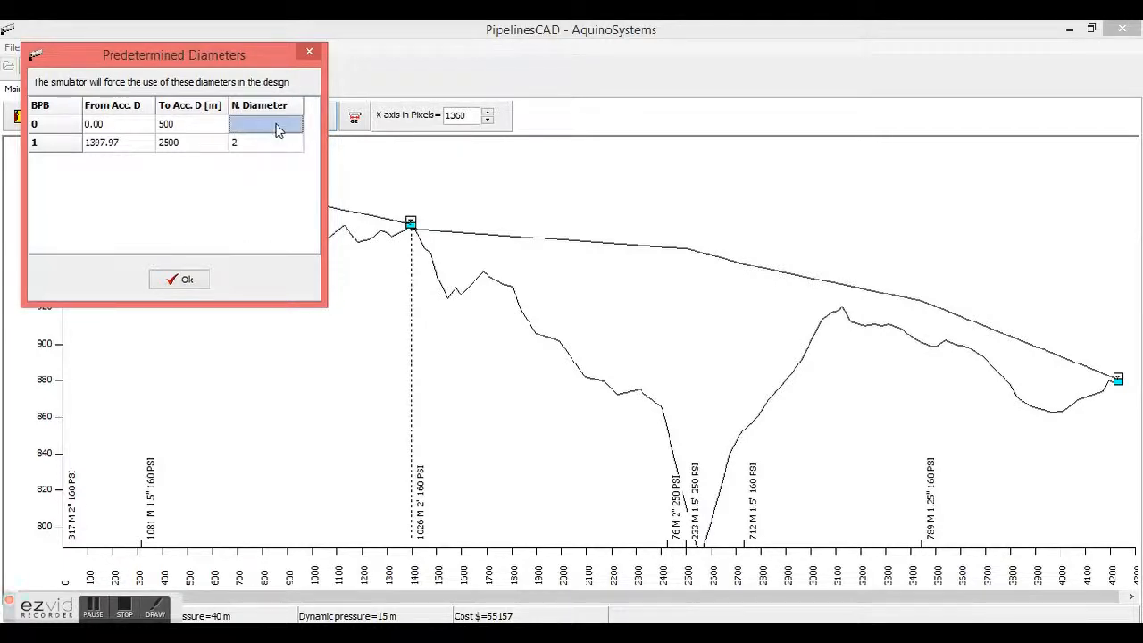
{"action": "type", "text": "2.5"}
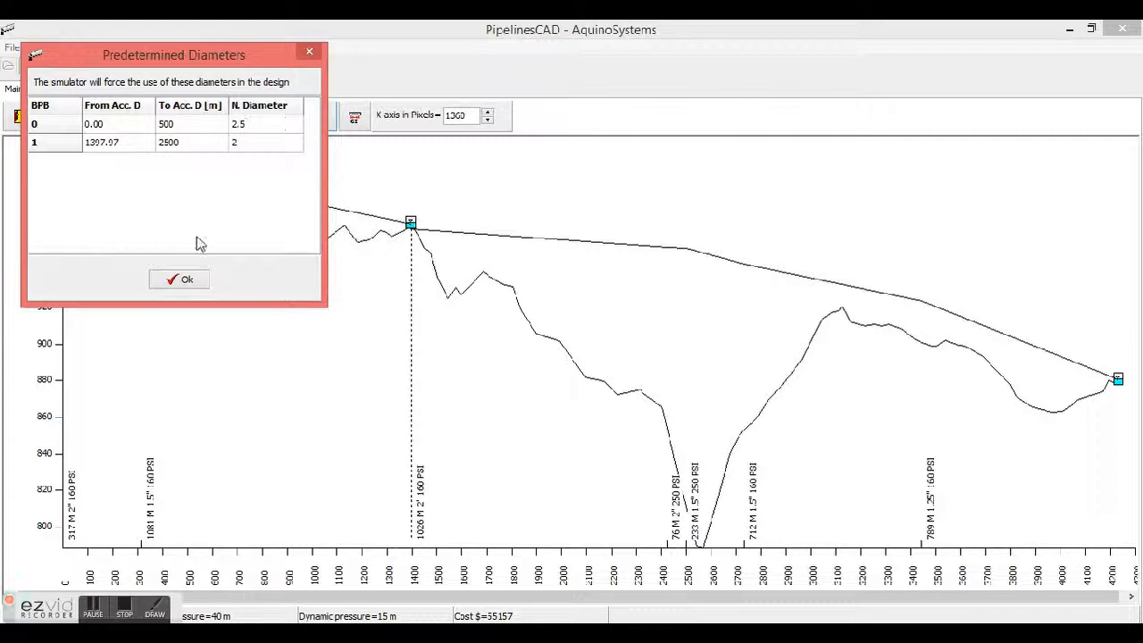
{"action": "left_click", "coordinate": [181, 278]}
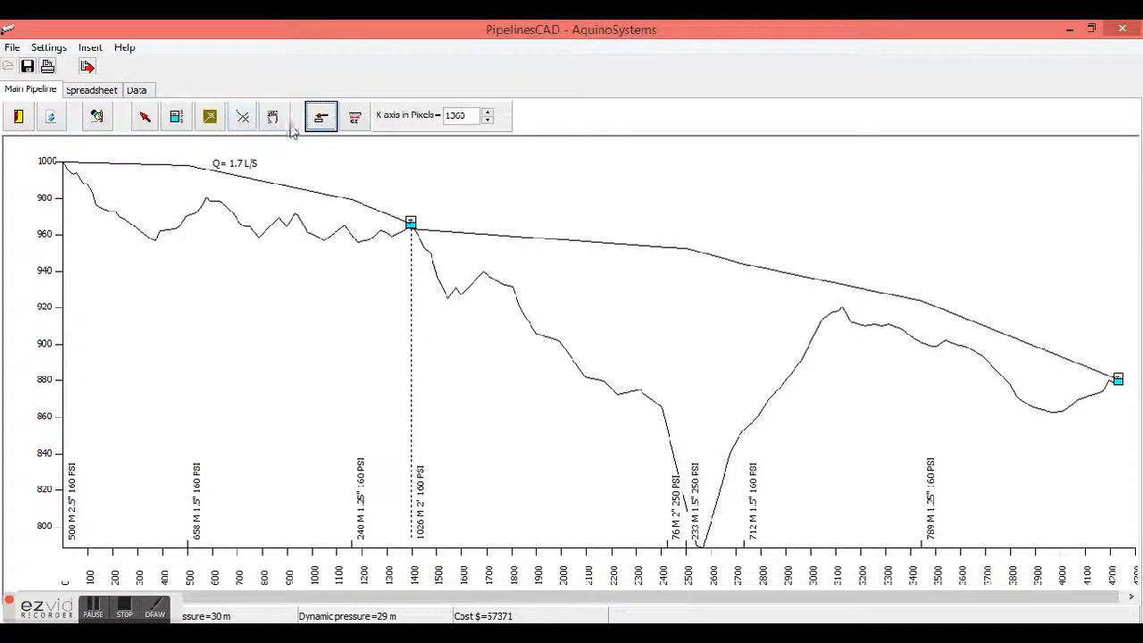
Place air valves at the profile's high points near 70 m, 1,330 m and 3,150 m
{"action": "left_click", "coordinate": [210, 116]}
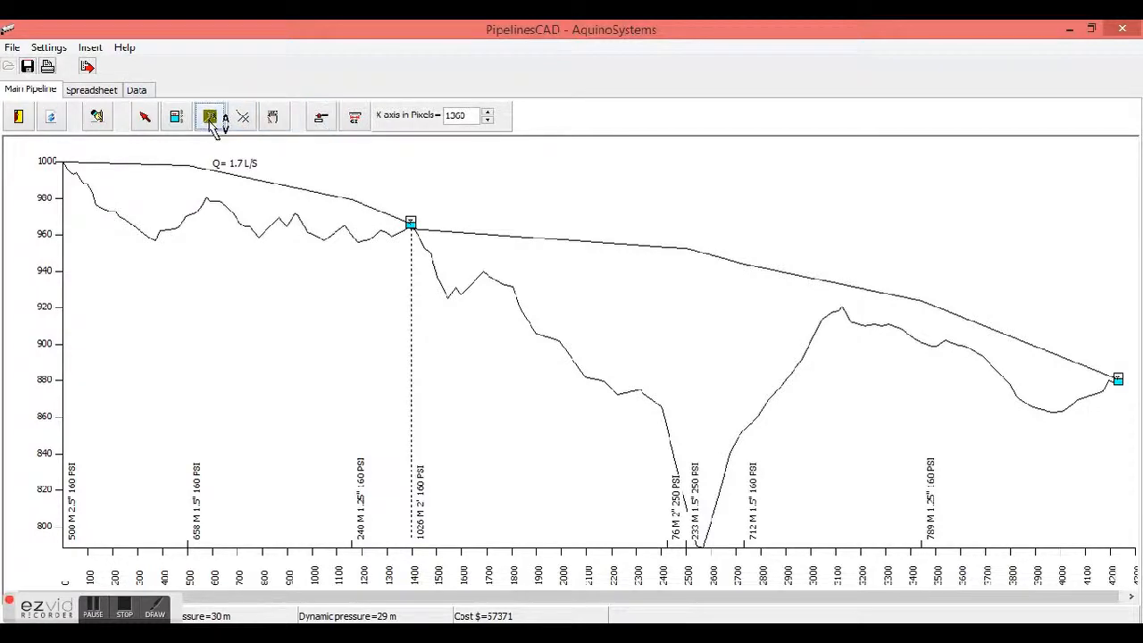
{"action": "left_click", "coordinate": [383, 224]}
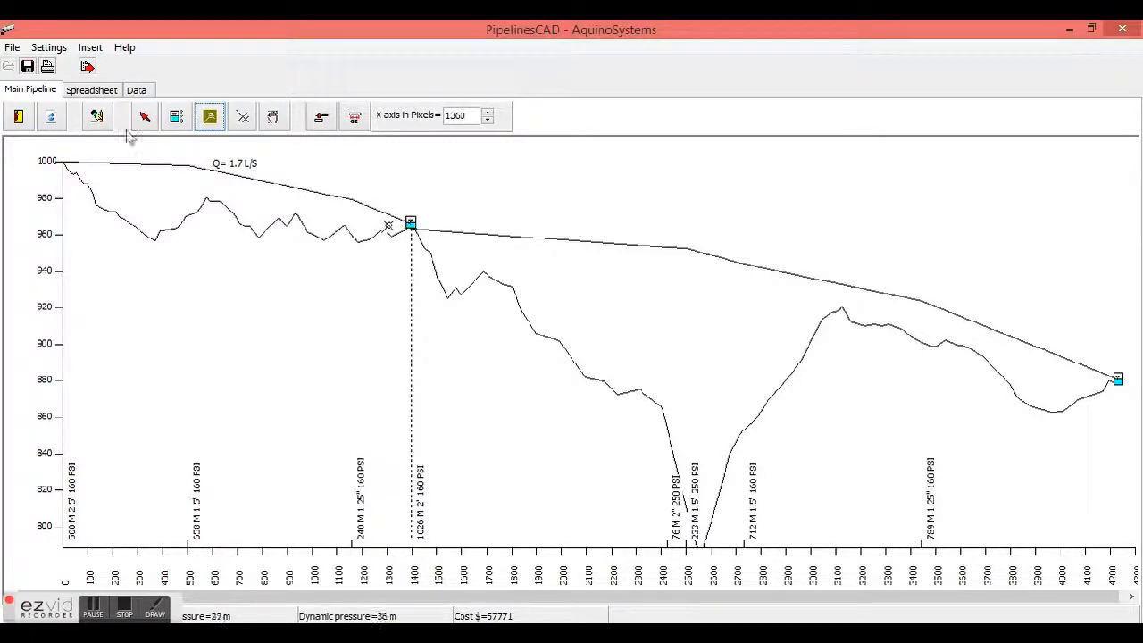
{"action": "left_click", "coordinate": [220, 113]}
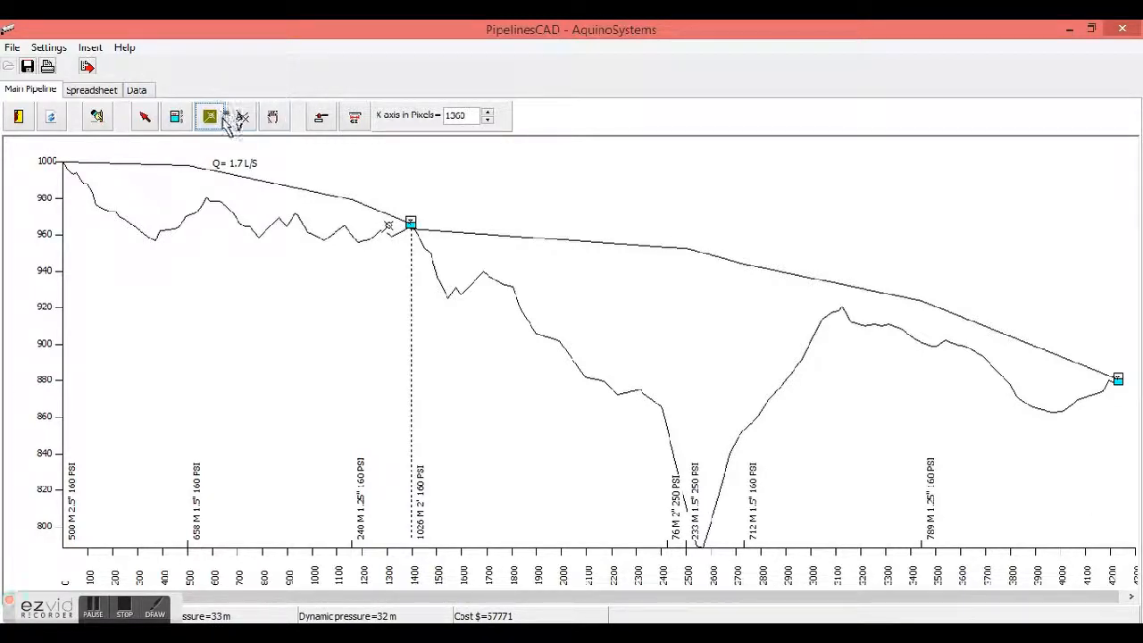
{"action": "left_click", "coordinate": [81, 168]}
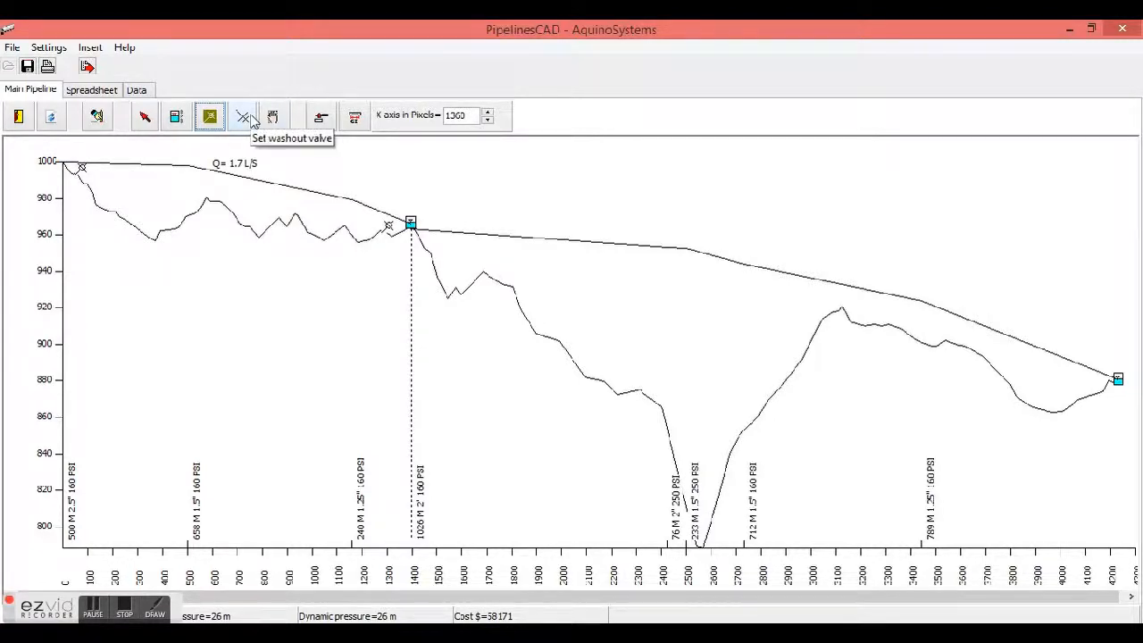
{"action": "left_click", "coordinate": [325, 117]}
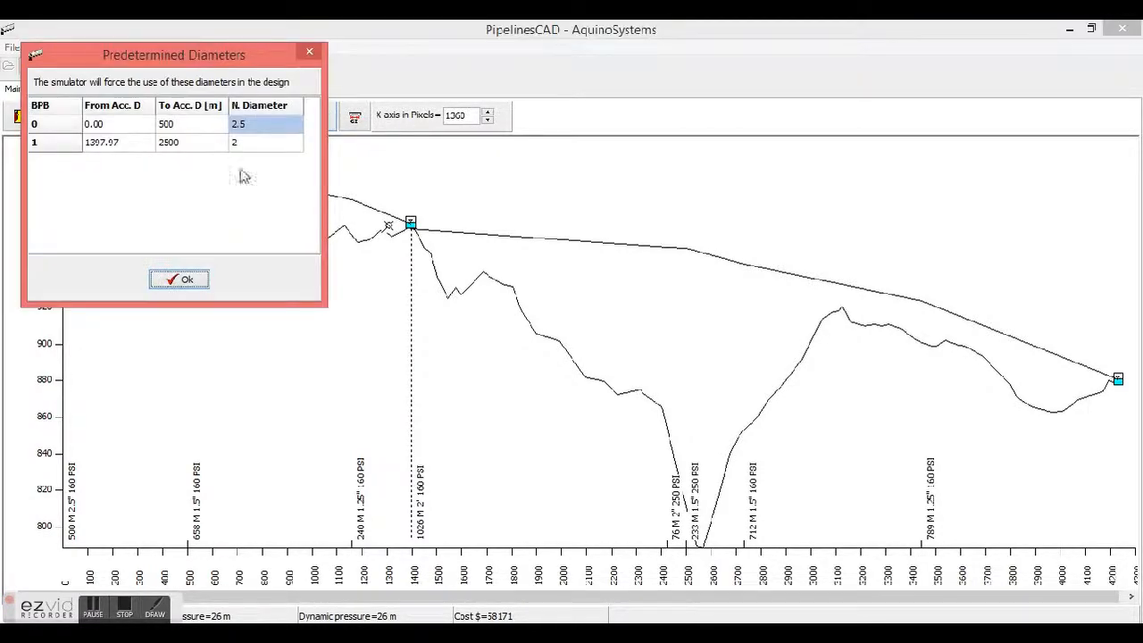
{"action": "left_click", "coordinate": [198, 282]}
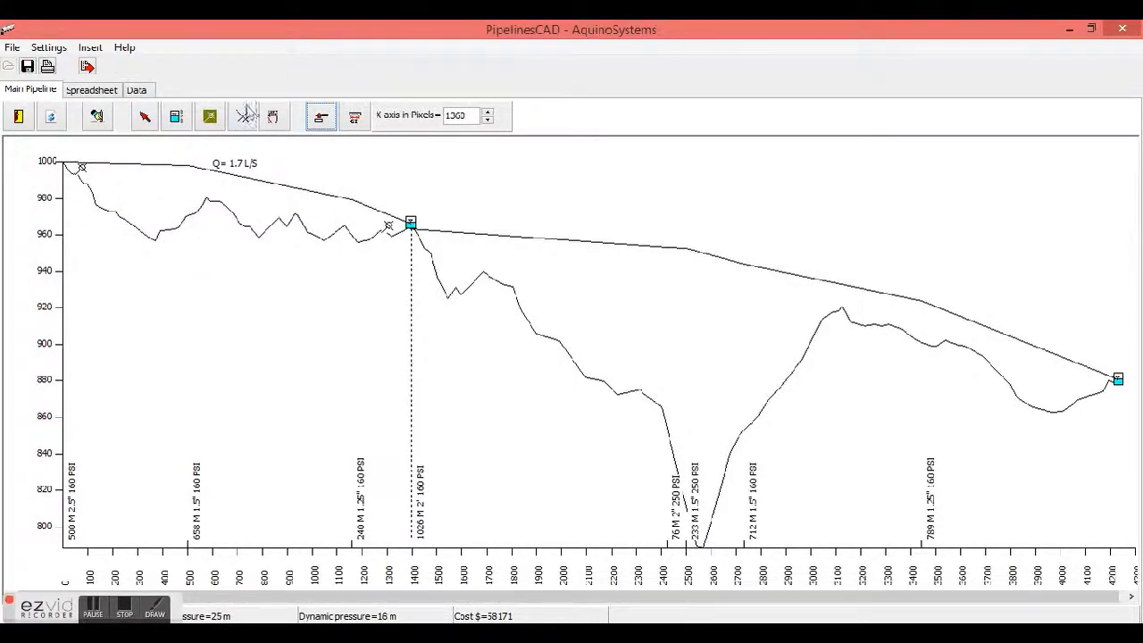
{"action": "left_click", "coordinate": [210, 116]}
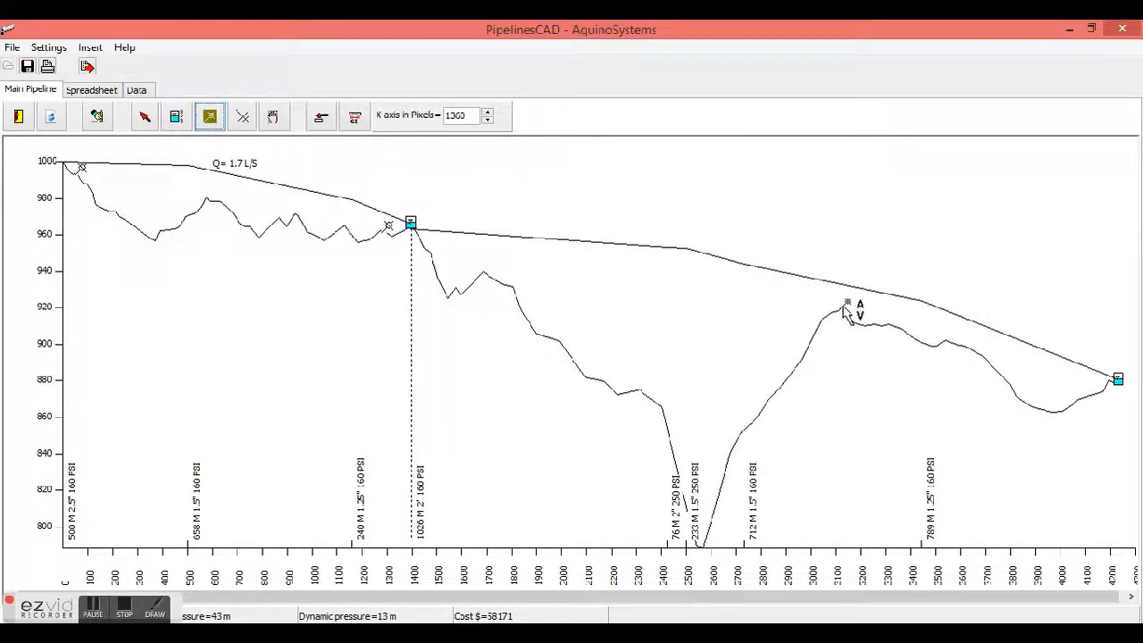
{"action": "left_click", "coordinate": [843, 307]}
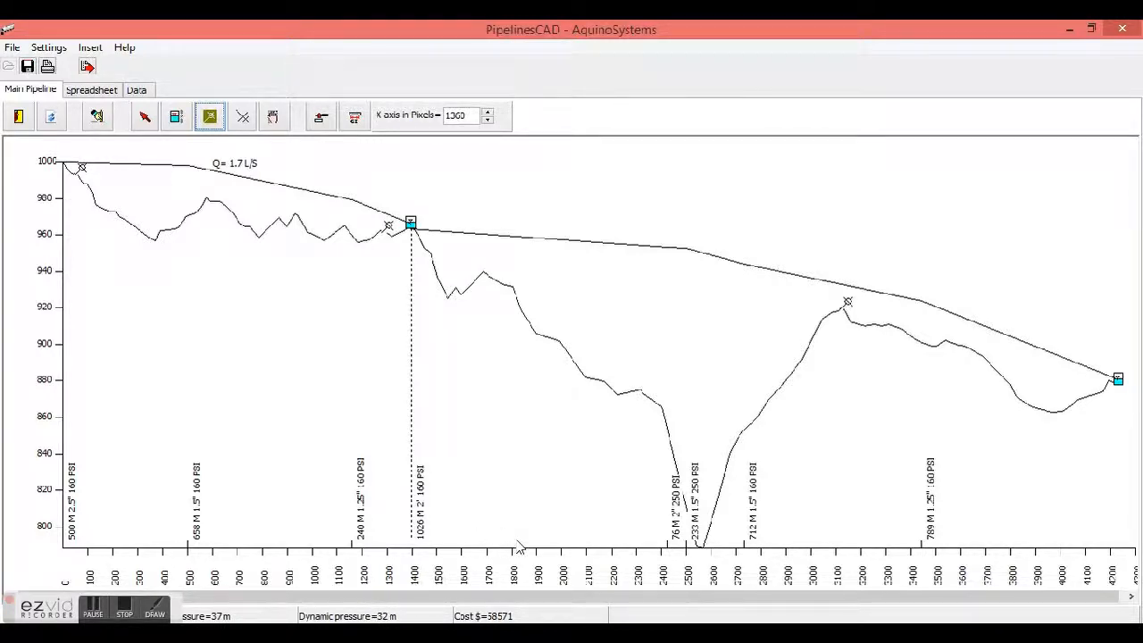
Force GI pipe type for the section from 1700 m to 1800 m in the predetermined sections
{"action": "left_click", "coordinate": [356, 117]}
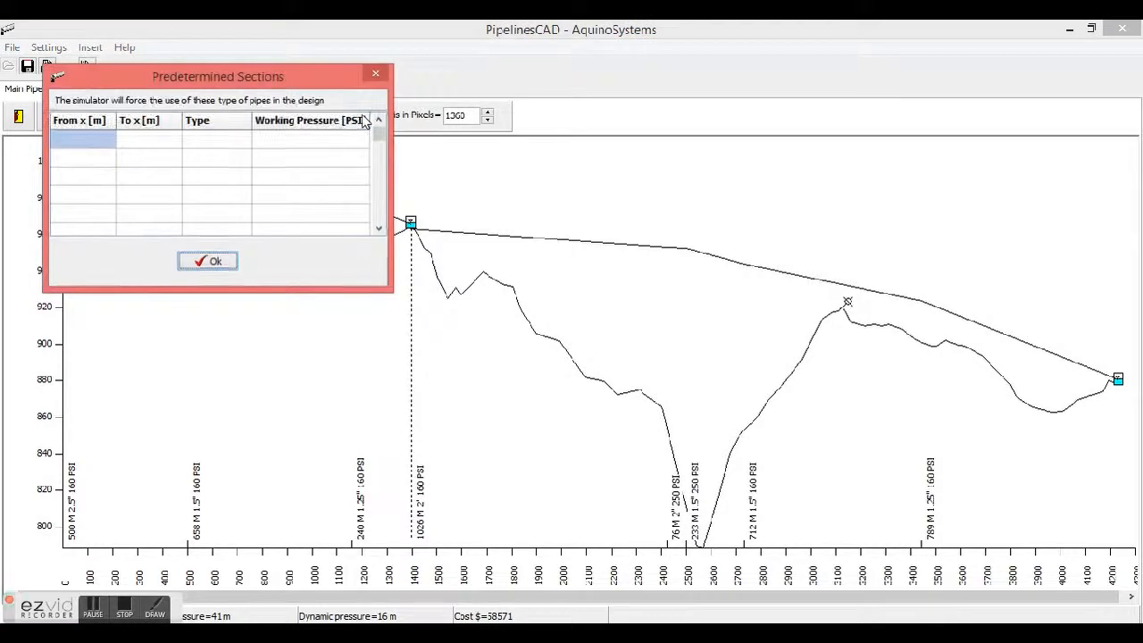
{"action": "left_click", "coordinate": [87, 133]}
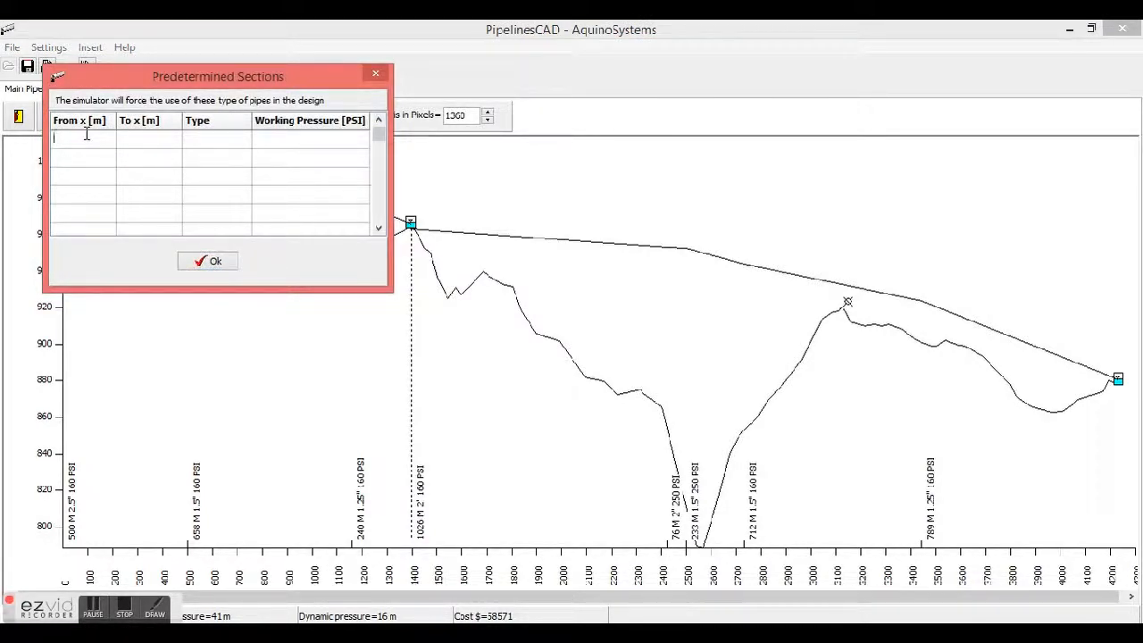
{"action": "type", "text": "1700"}
{"action": "left_click", "coordinate": [150, 145]}
{"action": "left_click", "coordinate": [150, 148]}
{"action": "type", "text": "1800"}
{"action": "left_click", "coordinate": [205, 147]}
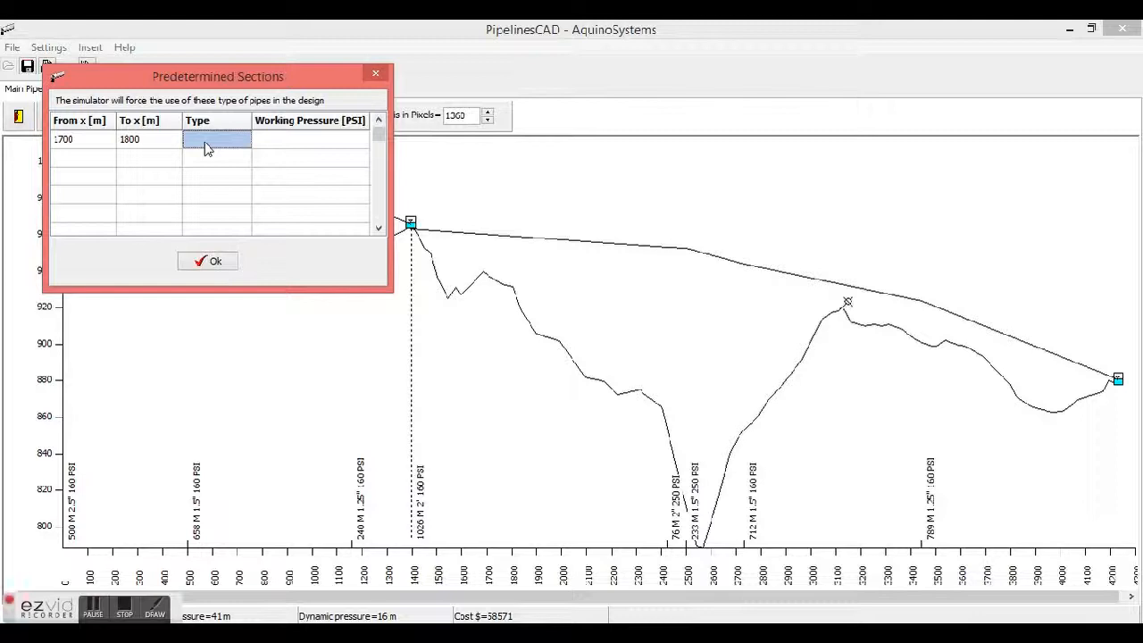
{"action": "type", "text": "GI"}
{"action": "key", "text": "Return"}
{"action": "left_click", "coordinate": [214, 262]}
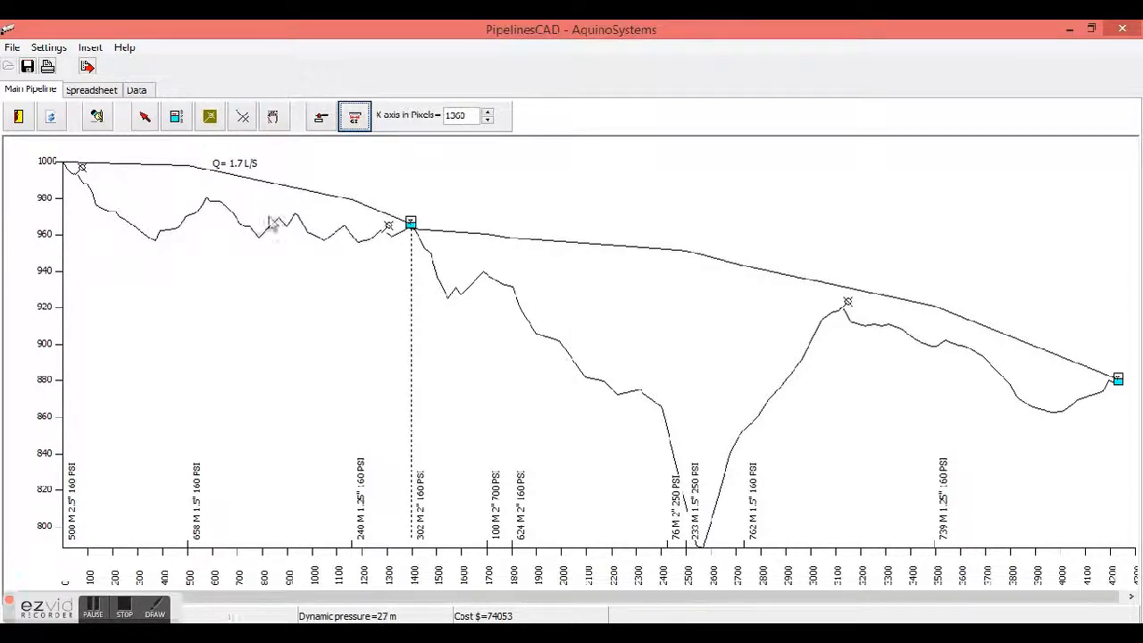
Place purge valves at the low points near 400 m, 1,580 m, 2,580 m and 3,980 m
{"action": "left_click", "coordinate": [242, 117]}
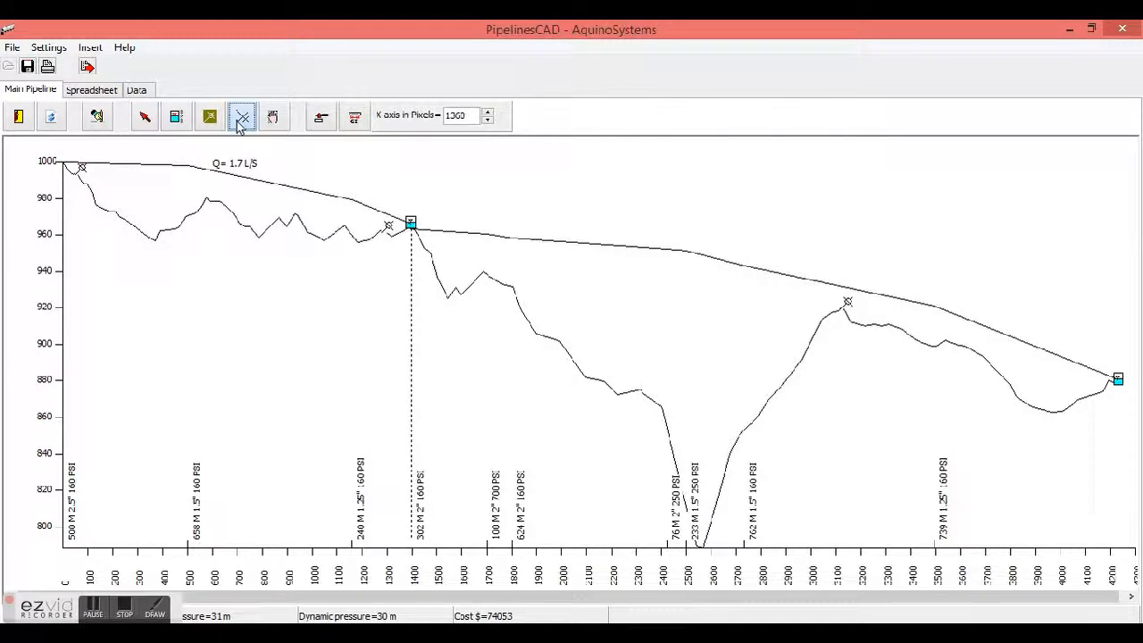
{"action": "left_click", "coordinate": [165, 251]}
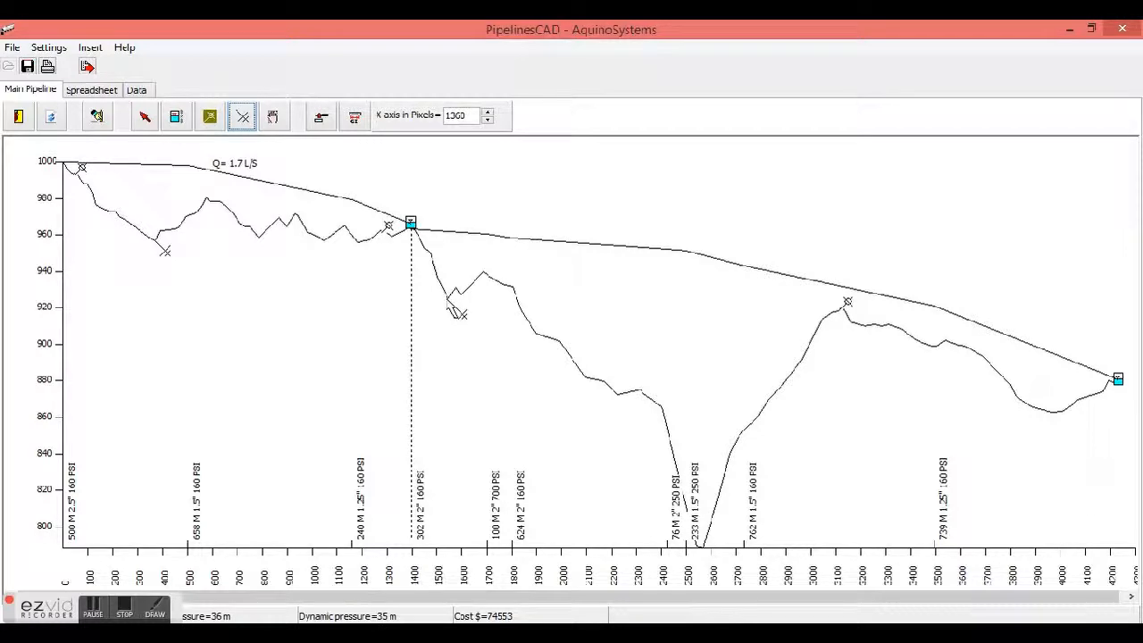
{"action": "left_click", "coordinate": [457, 305]}
{"action": "left_click", "coordinate": [242, 121]}
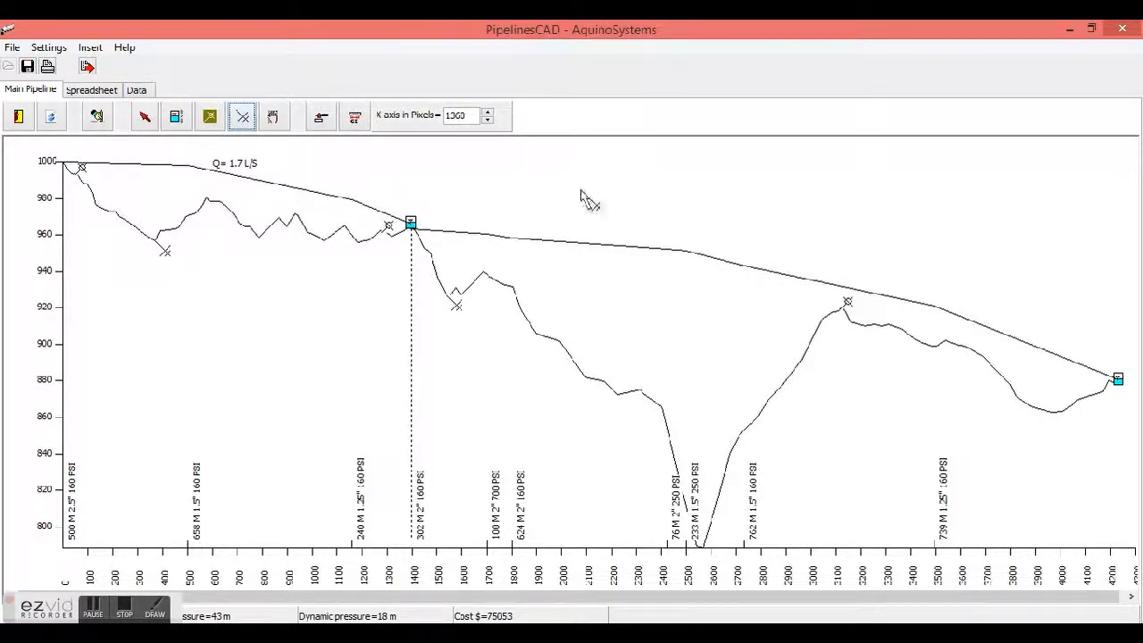
{"action": "left_click", "coordinate": [706, 545]}
{"action": "left_click", "coordinate": [242, 117]}
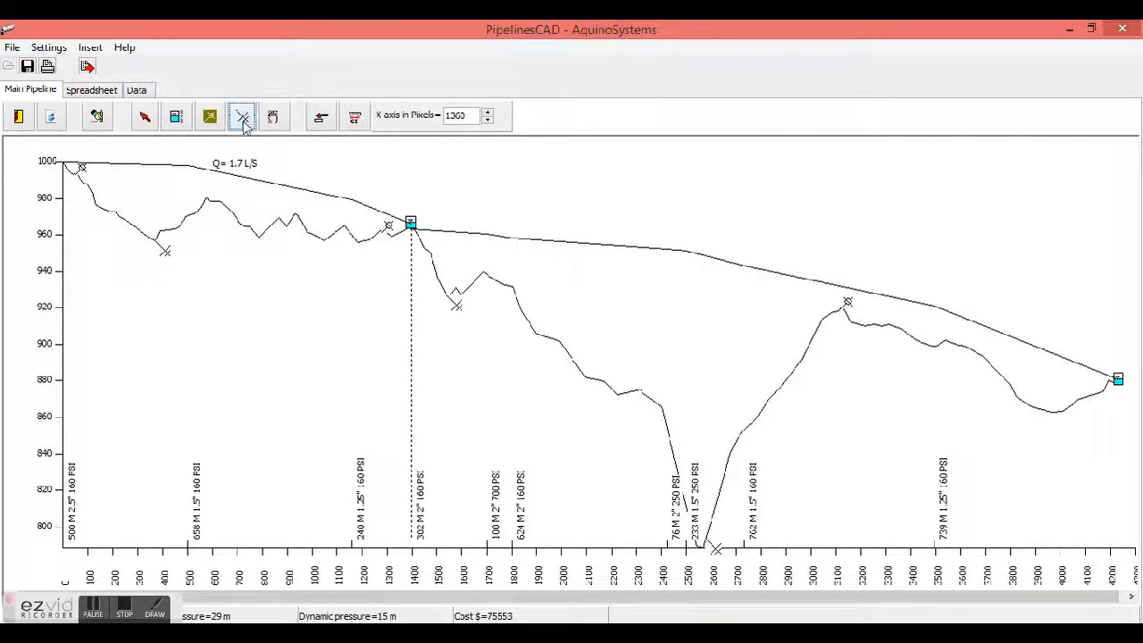
{"action": "left_click", "coordinate": [1060, 418]}
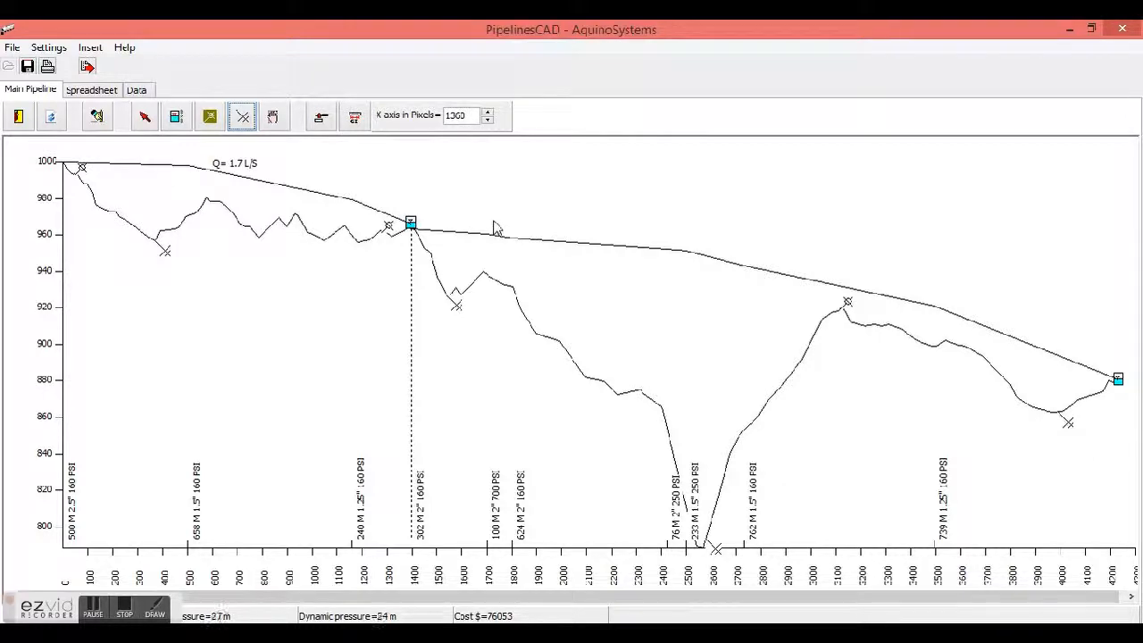
Review the design results in the spreadsheet and data views
{"action": "left_click", "coordinate": [91, 90]}
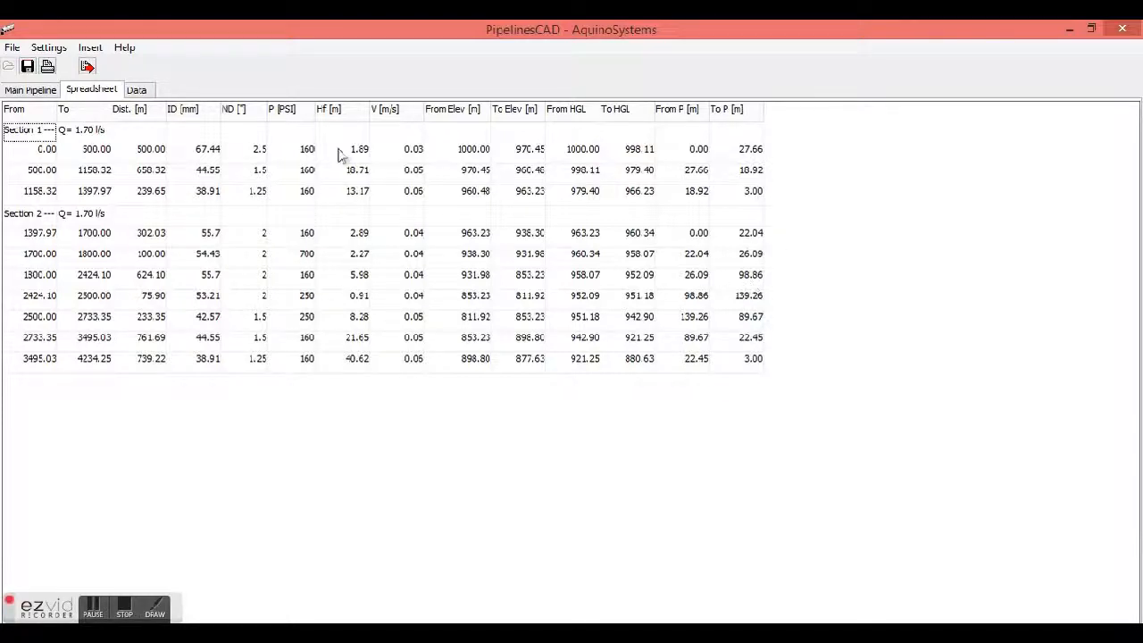
{"action": "left_click", "coordinate": [141, 91]}
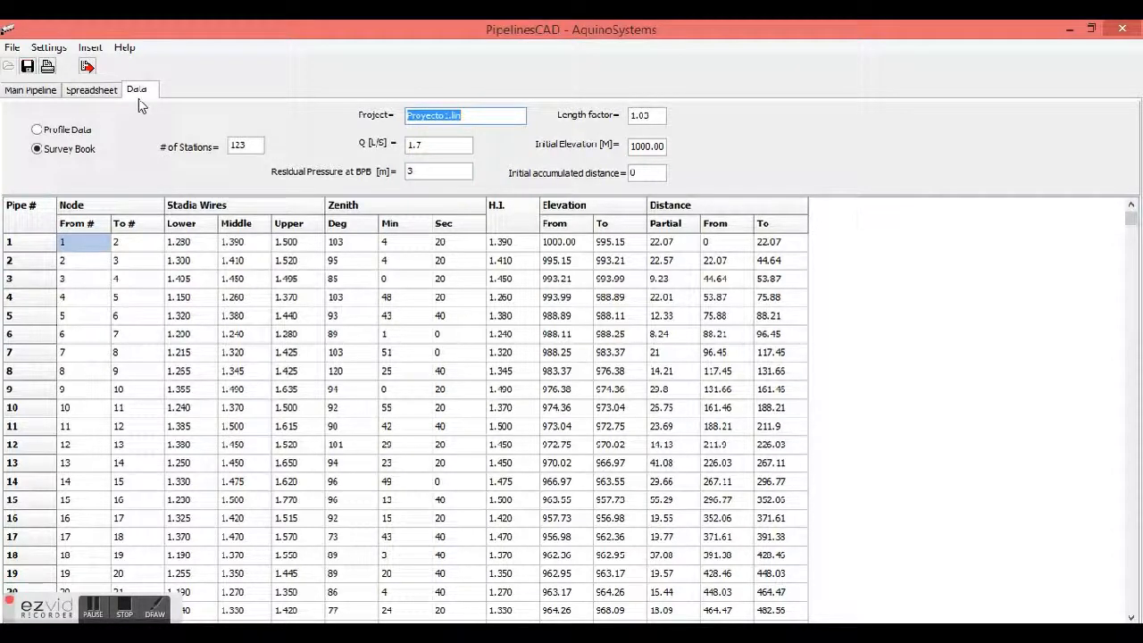
{"action": "left_click", "coordinate": [106, 92]}
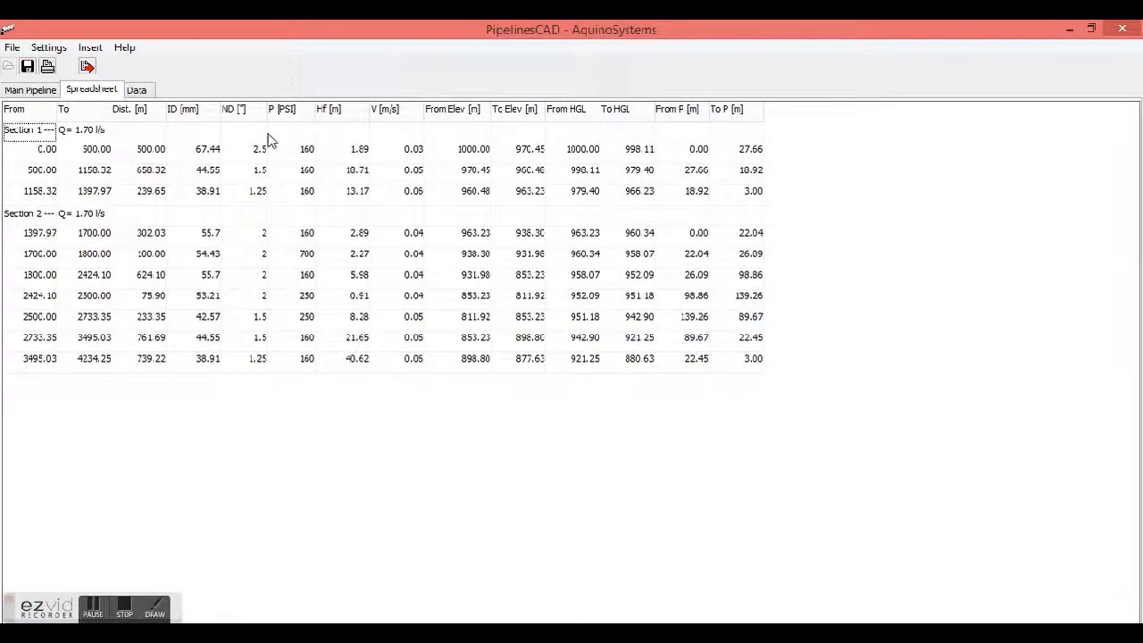
Export the results spreadsheet as Proyecto1 -SpreadSheet.xlsx in the Projects folder
{"action": "left_click", "coordinate": [84, 66]}
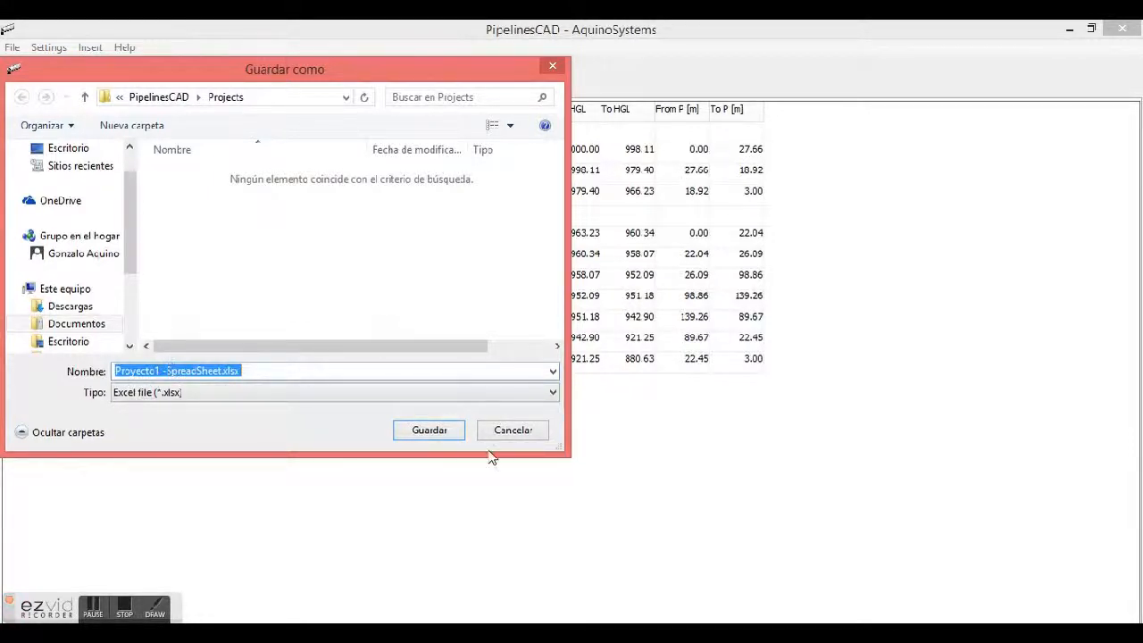
{"action": "left_click", "coordinate": [429, 430]}
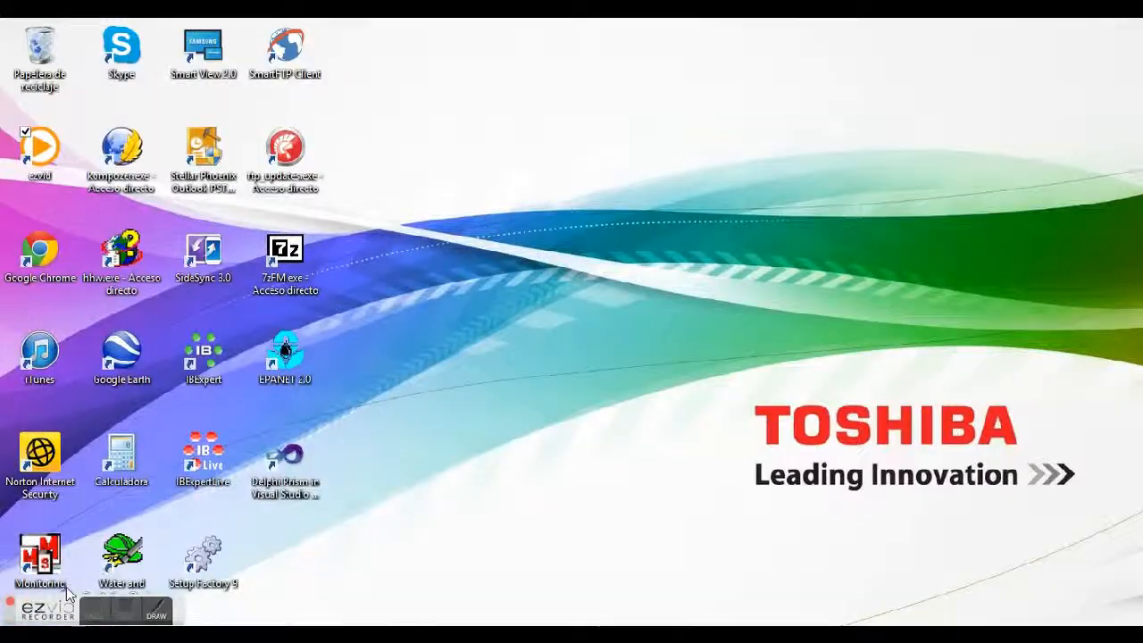
Open the exported Proyecto1 -SpreadSheet.xlsx from the Projects folder in Excel
{"action": "mouse_move", "coordinate": [201, 634]}
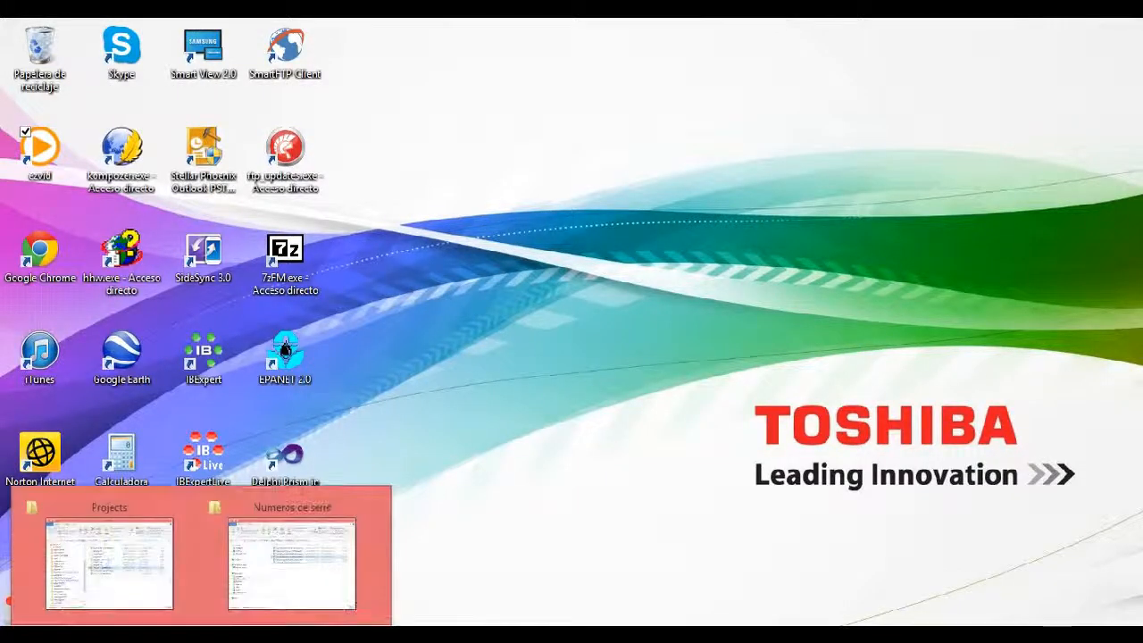
{"action": "left_click", "coordinate": [119, 594]}
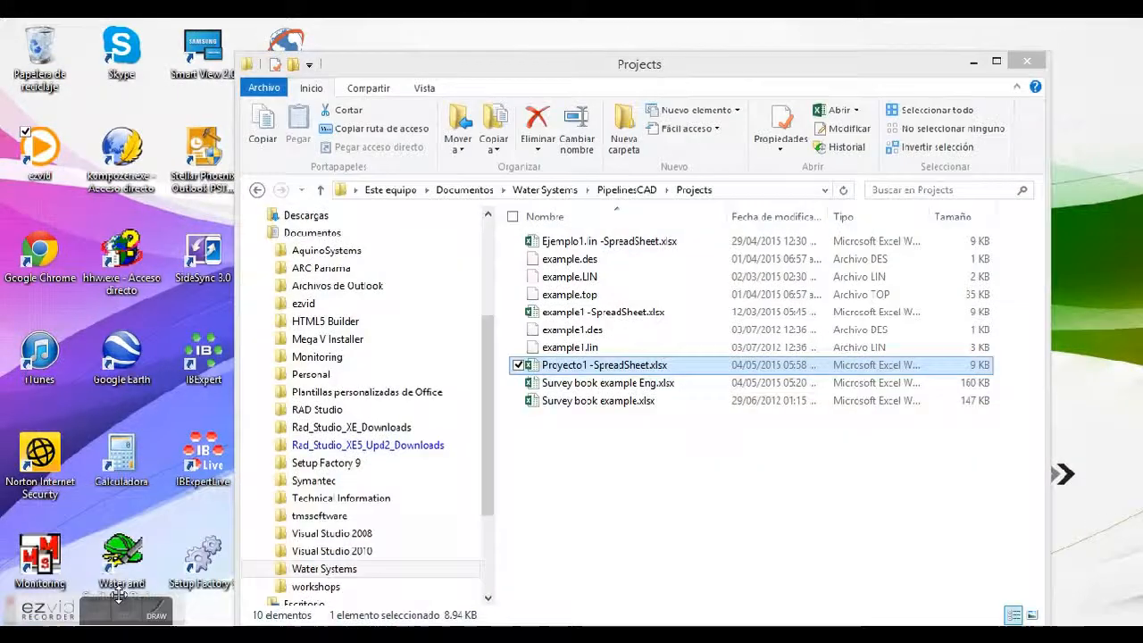
{"action": "double_click", "coordinate": [578, 366]}
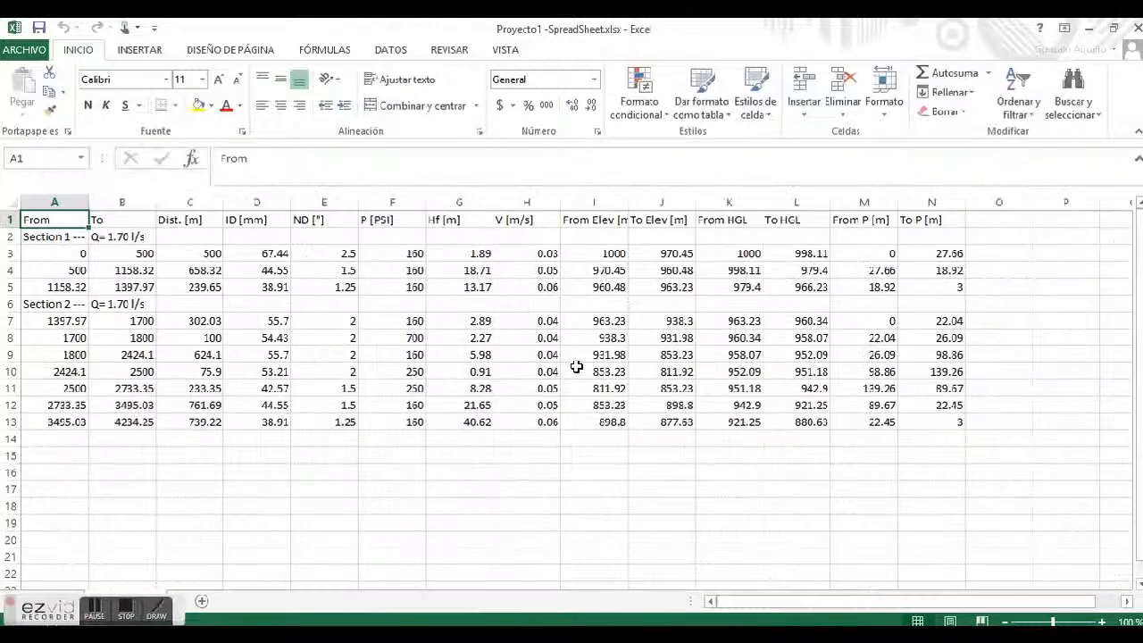